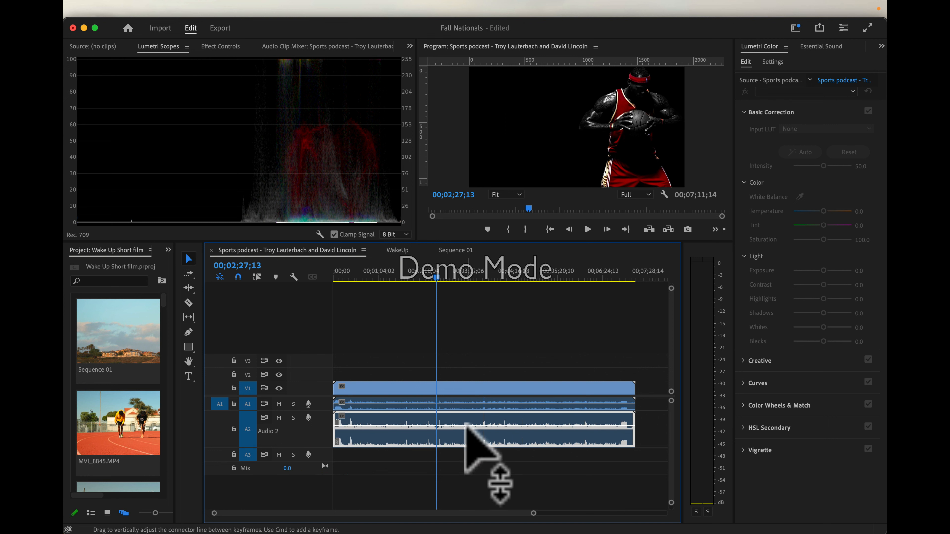
# Send the Audio 2 clip of the sports podcast sequence to Adobe Audition for editing
pyautogui.rightClick(467, 439)
pyautogui.scroll(-6, 502, 496)
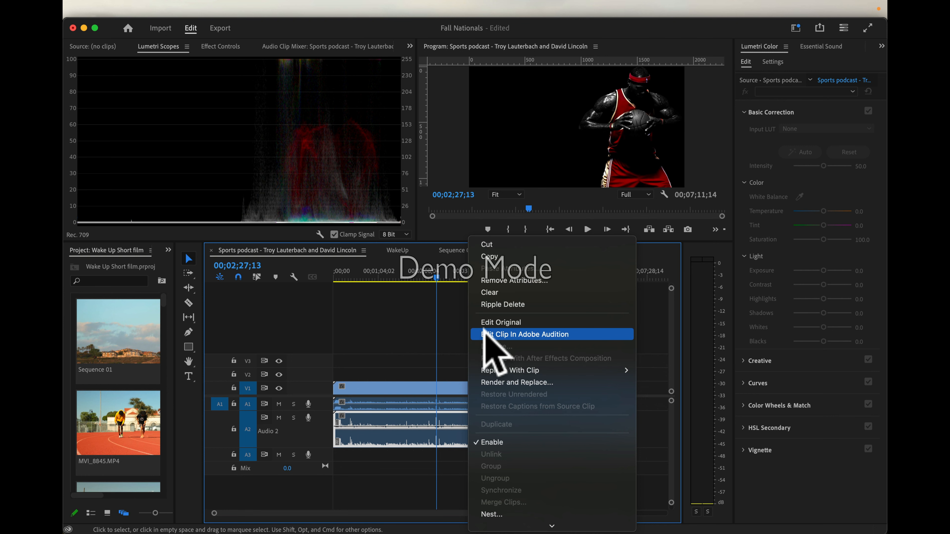
pyautogui.click(517, 382)
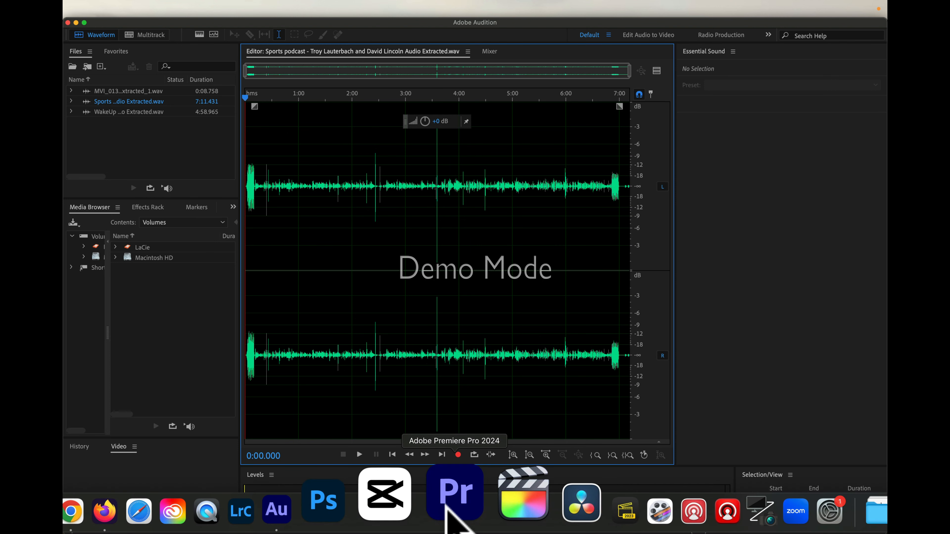
# Switch to Premiere Pro and place the playhead at 00;03;34;04 in the sports podcast sequence, keeping the Audio 2 clip in place
pyautogui.click(446, 505)
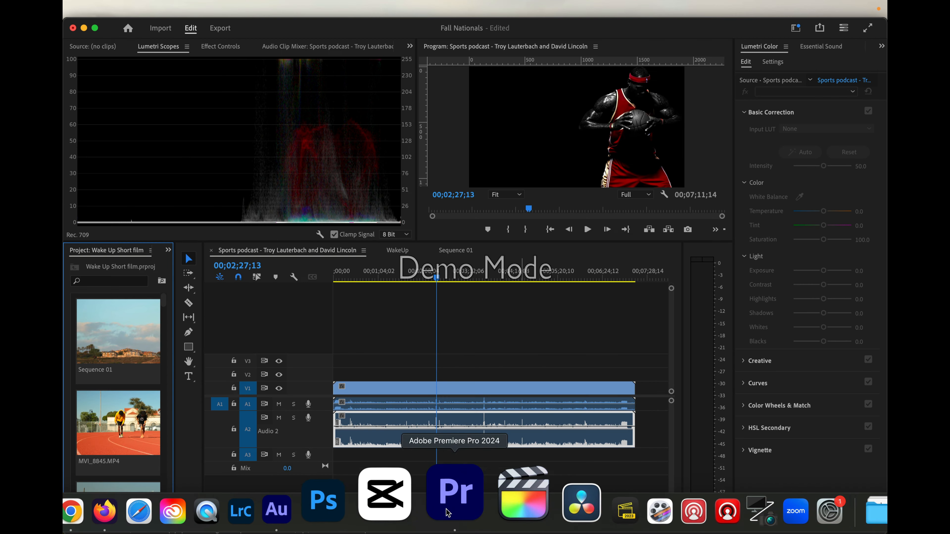
pyautogui.click(473, 420)
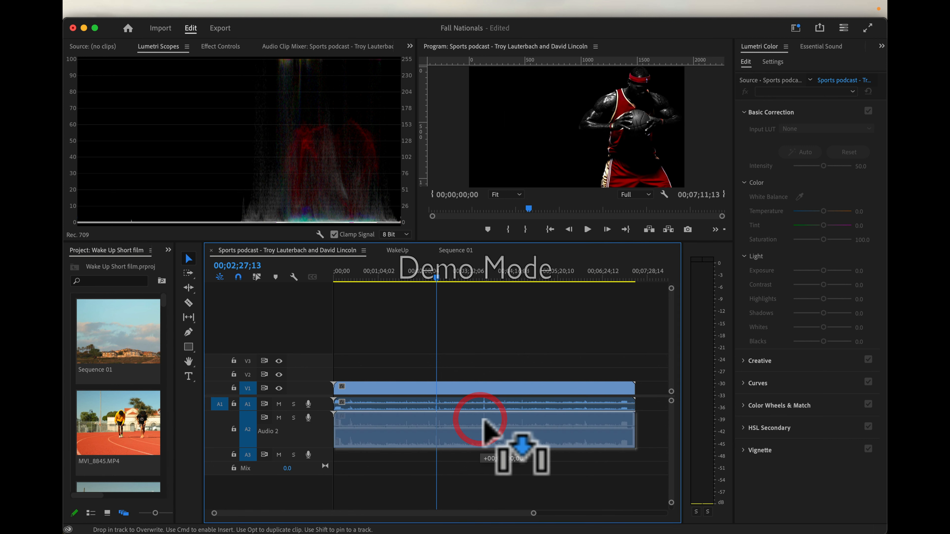
pyautogui.moveTo(476, 277); pyautogui.dragTo(483, 280)
pyautogui.press('BackSpace')
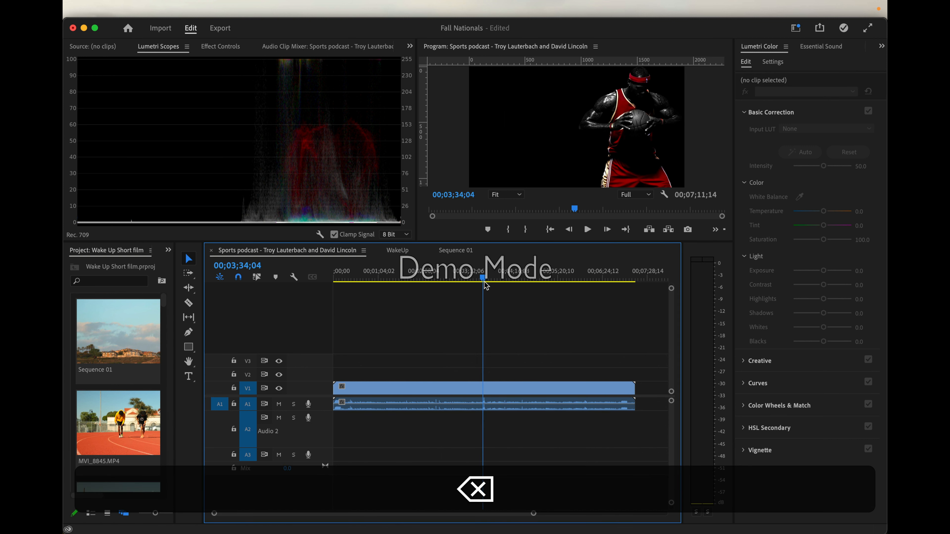
pyautogui.press('super+z')
# Play the podcast sequence from 00;03;34;04 through the noise spikes to listen to the unwanted sound
pyautogui.press('super+equal')
pyautogui.press('super+equal')
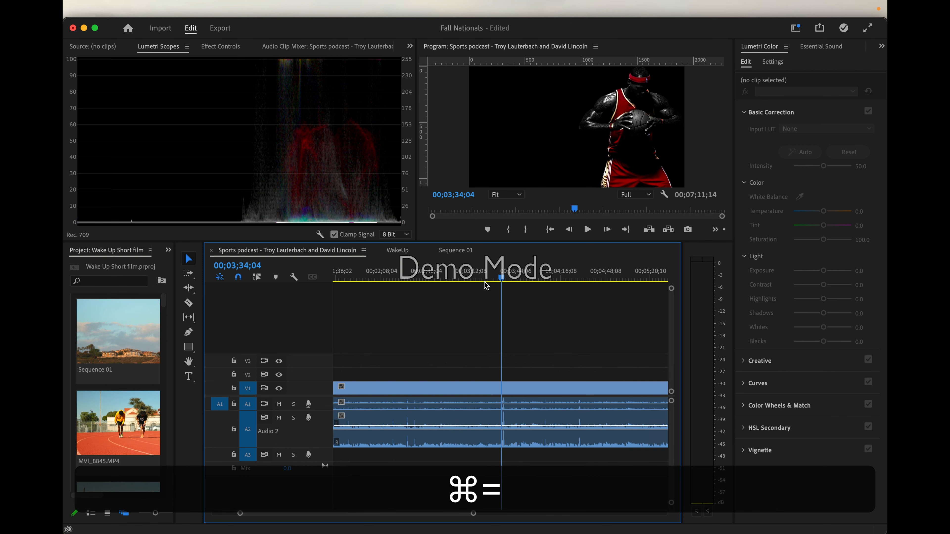
pyautogui.press('super+equal')
pyautogui.press('super+equal')
pyautogui.press('super+equal')
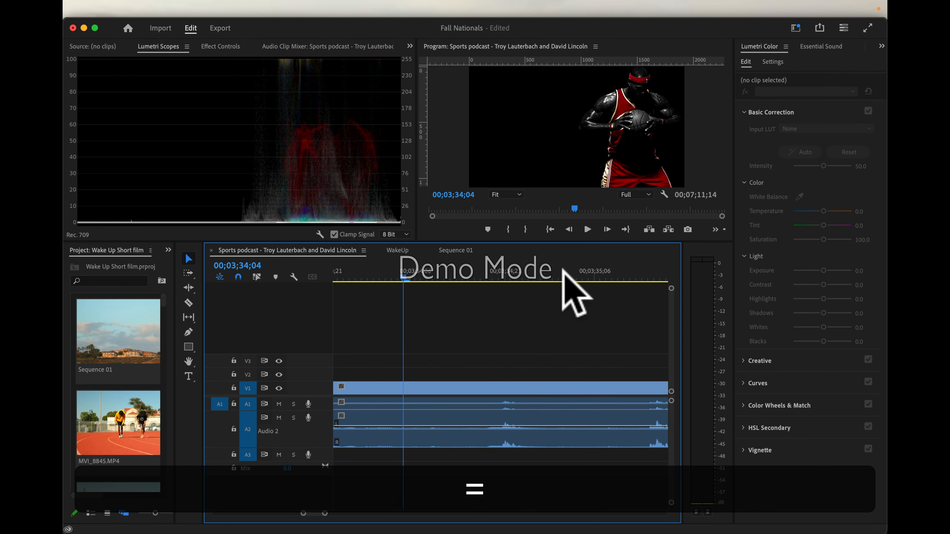
pyautogui.press('super+minus')
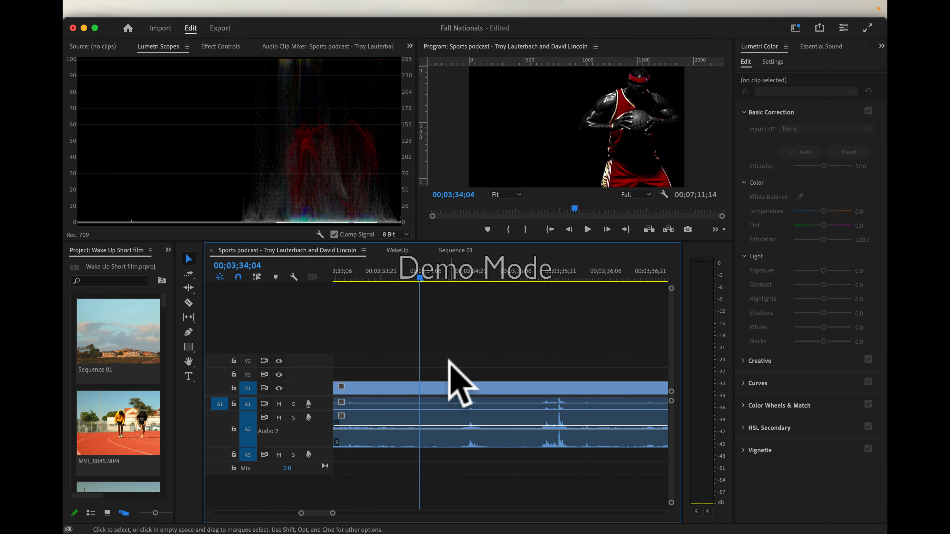
pyautogui.press('space')
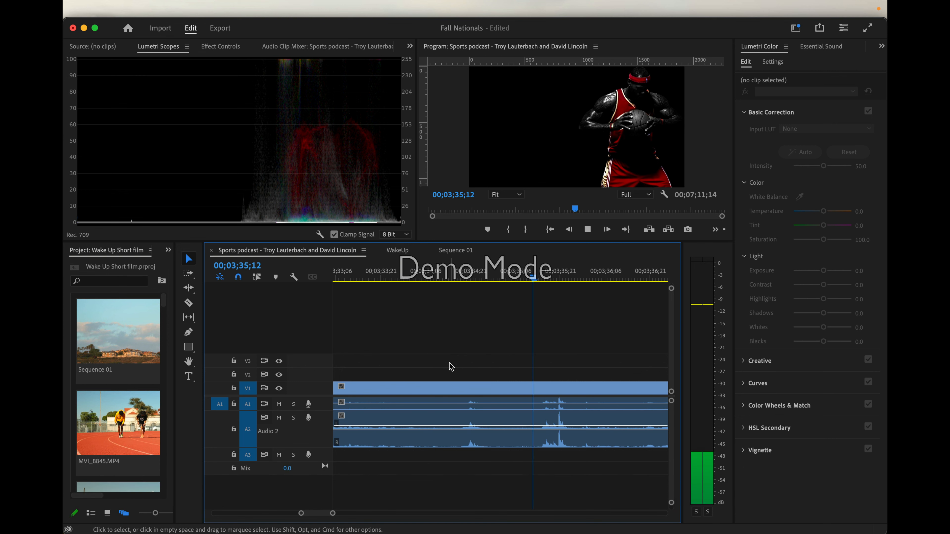
pyautogui.press('space')
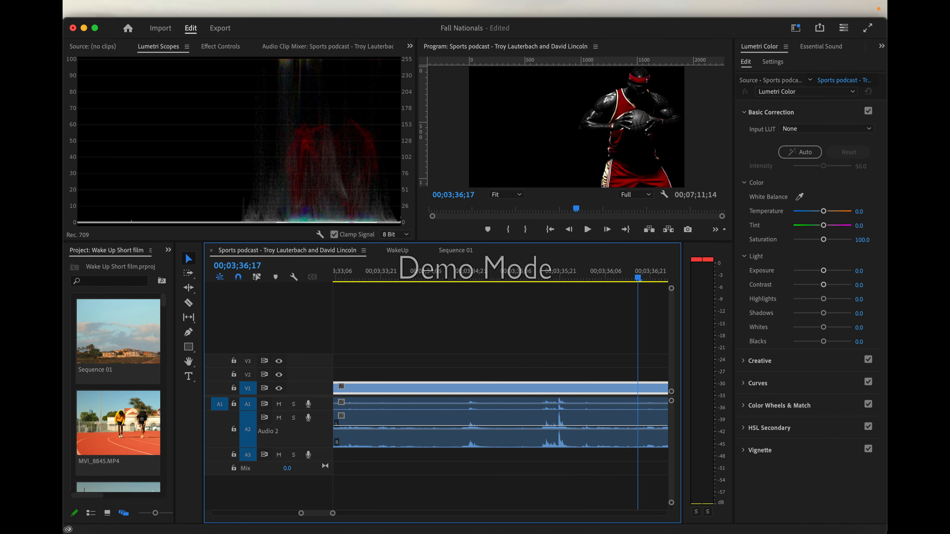
# Switch to Adobe Audition and select the noise spikes in the podcast waveform from 3:34.508 to 3:36.385
pyautogui.moveTo(343, 527)
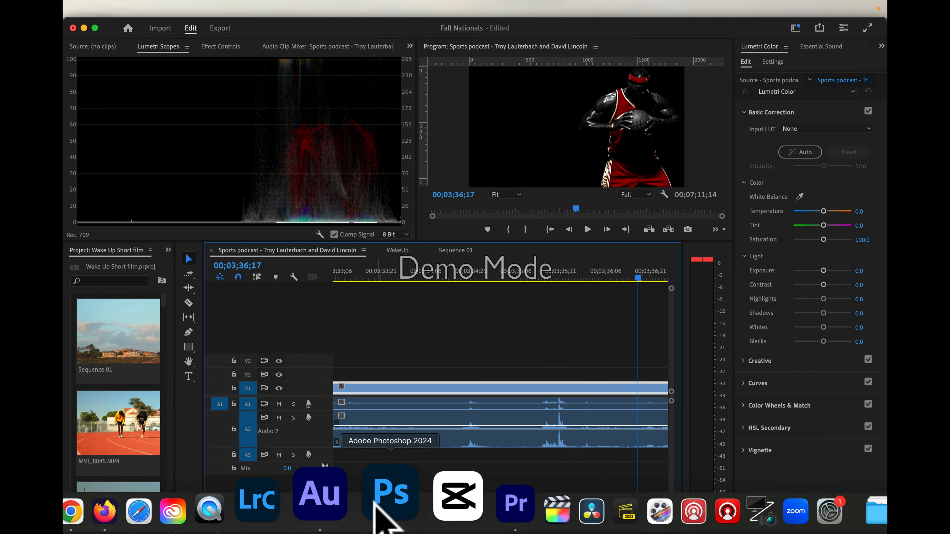
pyautogui.click(351, 498)
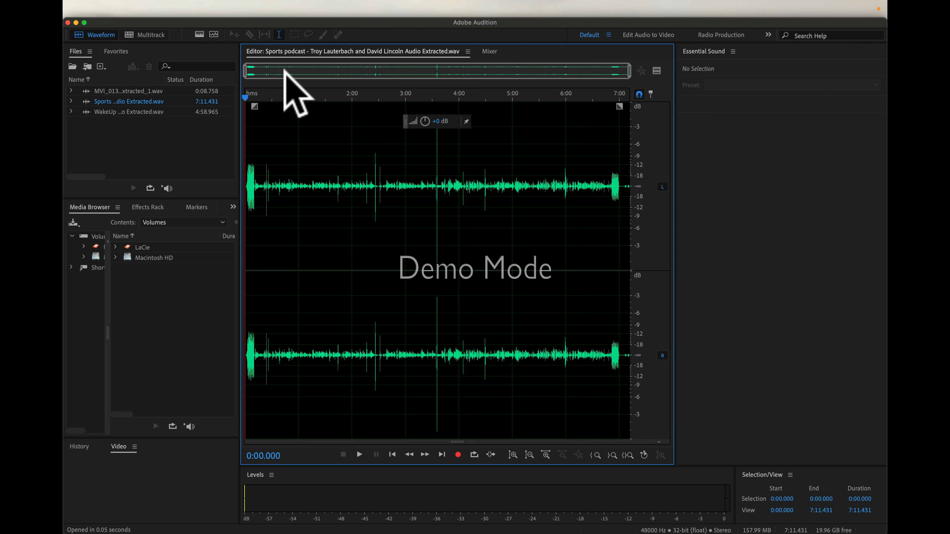
pyautogui.moveTo(249, 69); pyautogui.dragTo(405, 69)
pyautogui.moveTo(630, 71); pyautogui.dragTo(441, 72)
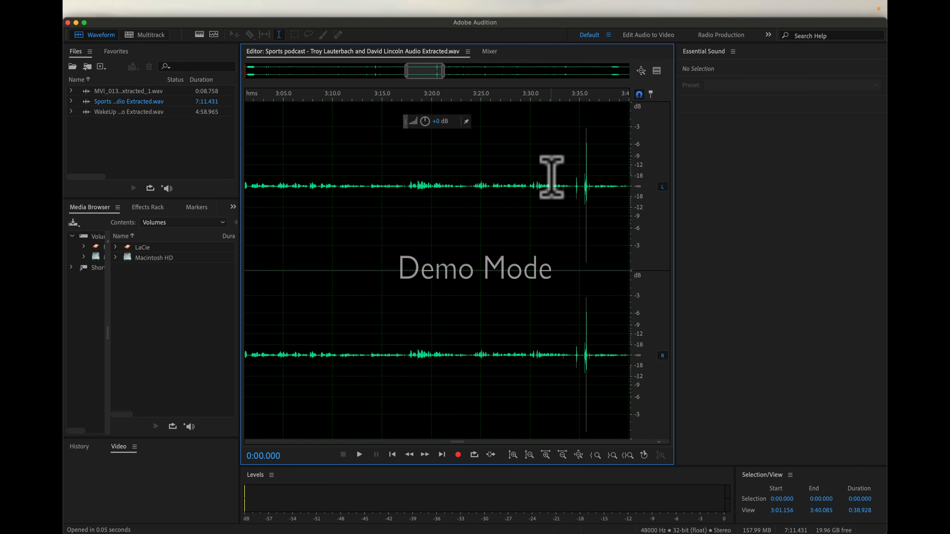
pyautogui.moveTo(577, 181)
pyautogui.mouseDown()
pyautogui.moveTo(585, 196)
pyautogui.moveTo(594, 186)
pyautogui.mouseUp()
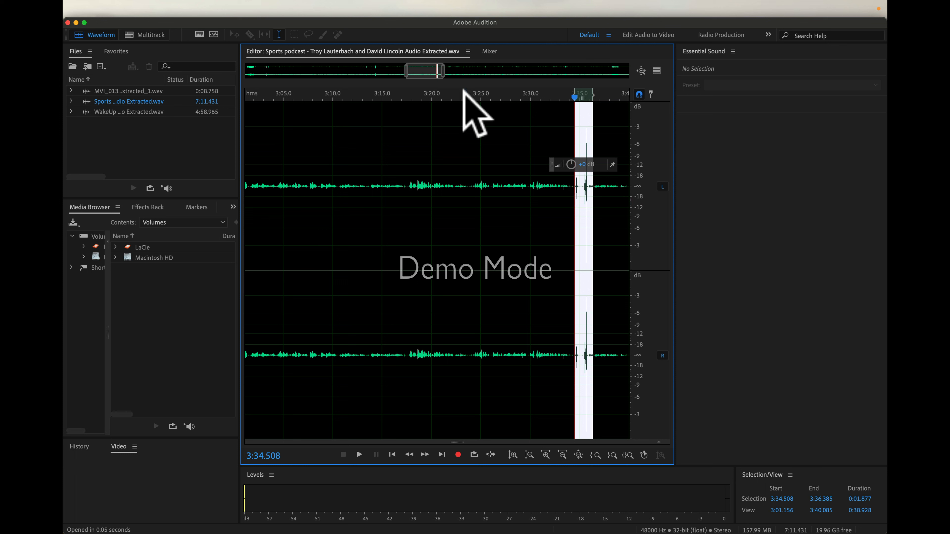
# Show the spectral frequency display around the noise spikes and clear the time selection
pyautogui.click(200, 34)
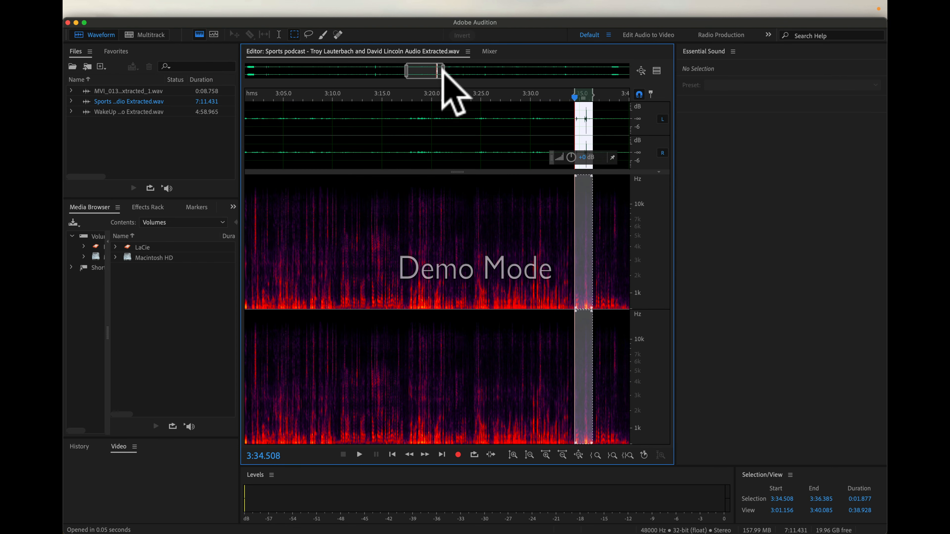
pyautogui.moveTo(442, 73)
pyautogui.mouseDown()
pyautogui.moveTo(409, 73)
pyautogui.moveTo(432, 75)
pyautogui.mouseUp()
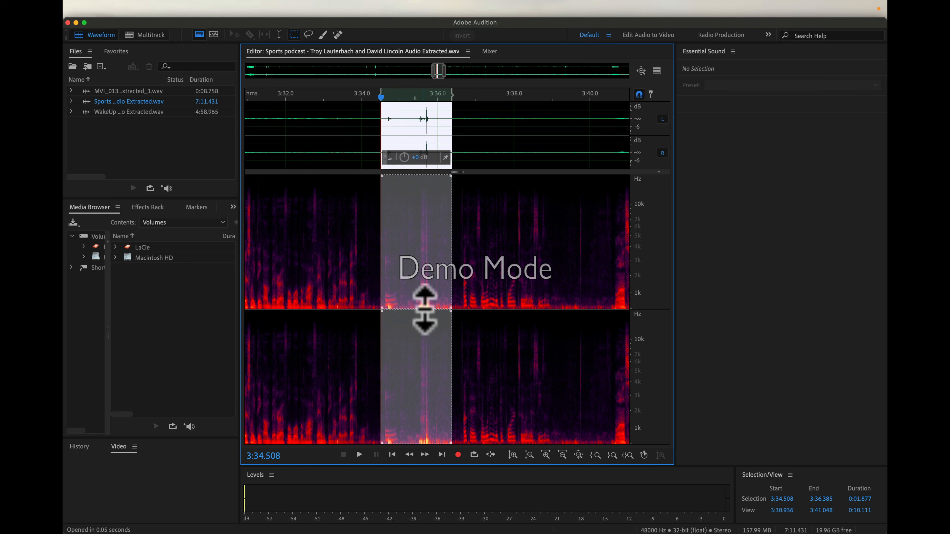
pyautogui.click(365, 259)
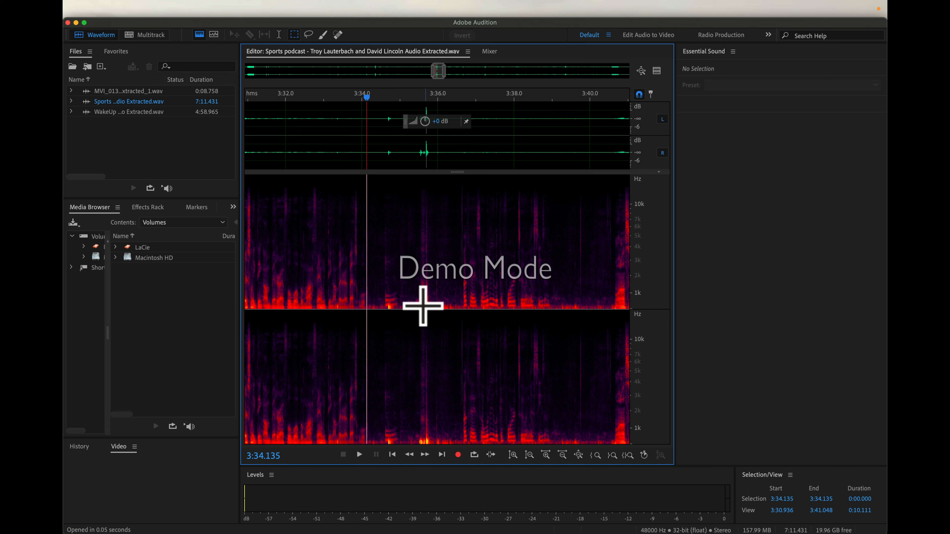
# Paint over the two bright noise bursts between 3:34.5 and 3:36 with the 30 px Spot Healing Brush
pyautogui.click(338, 34)
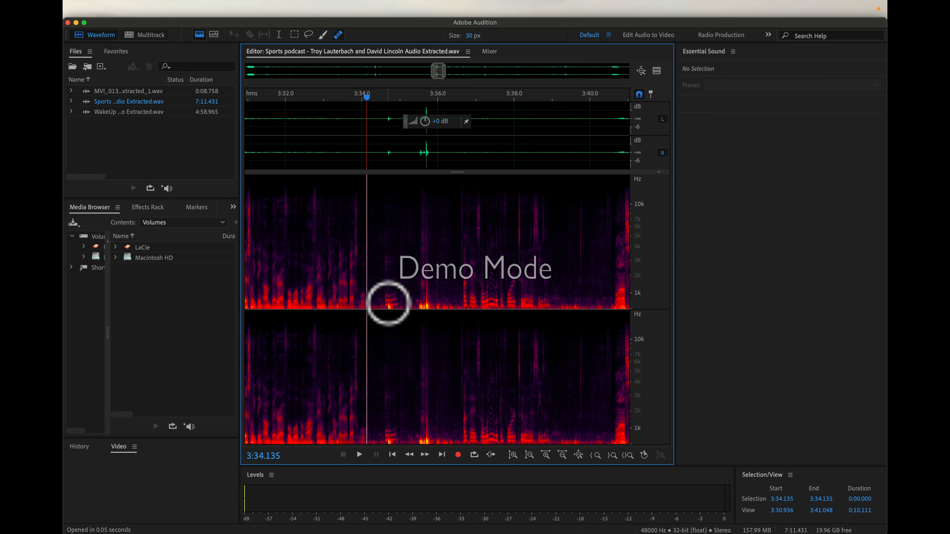
pyautogui.click(388, 303)
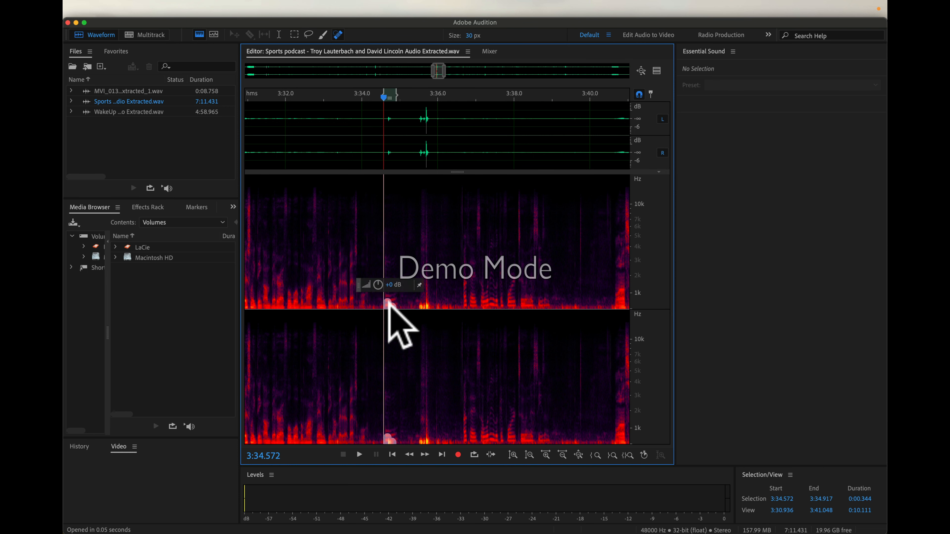
pyautogui.click(418, 307)
pyautogui.moveTo(418, 308)
pyautogui.mouseDown()
pyautogui.moveTo(428, 300)
pyautogui.moveTo(425, 270)
pyautogui.mouseUp()
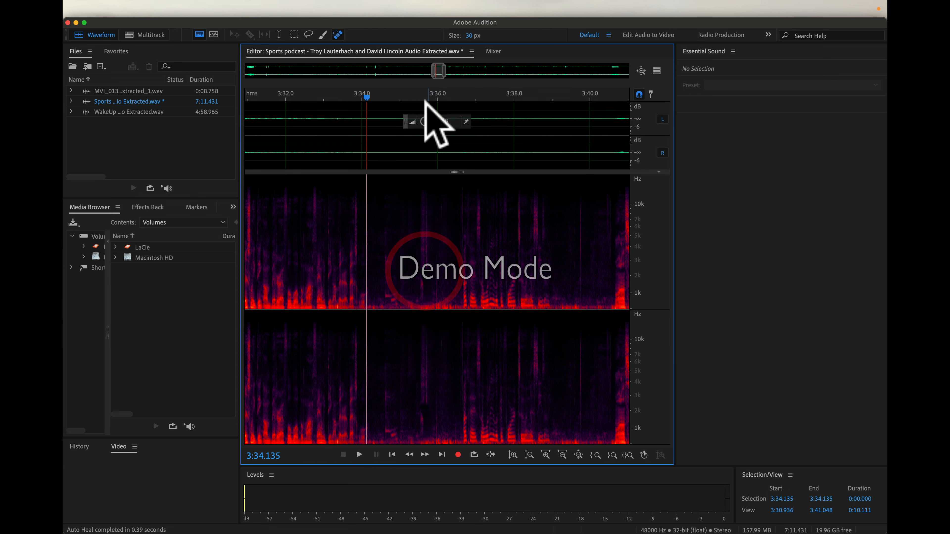
# Play the healed audio from 3:32.342 past both repaired noise bursts
pyautogui.moveTo(366, 98); pyautogui.dragTo(298, 100)
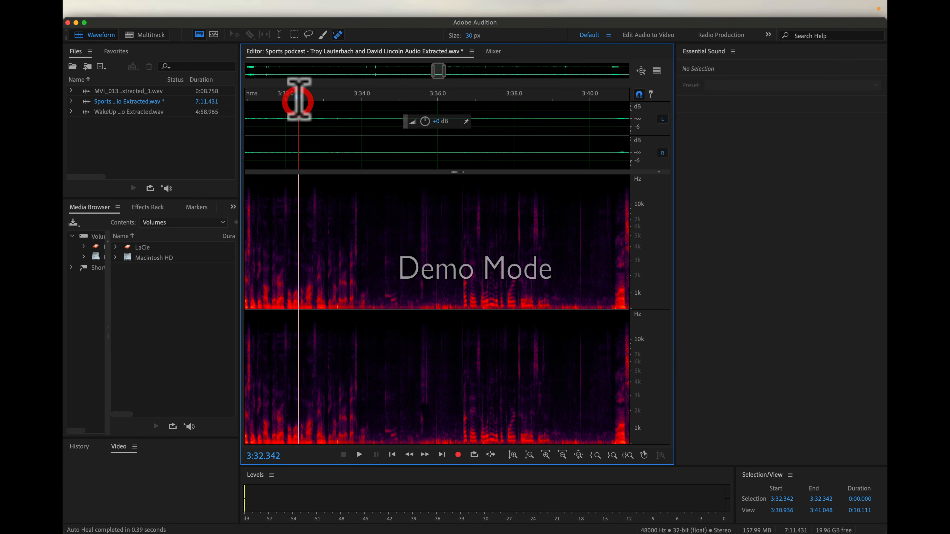
pyautogui.press('space')
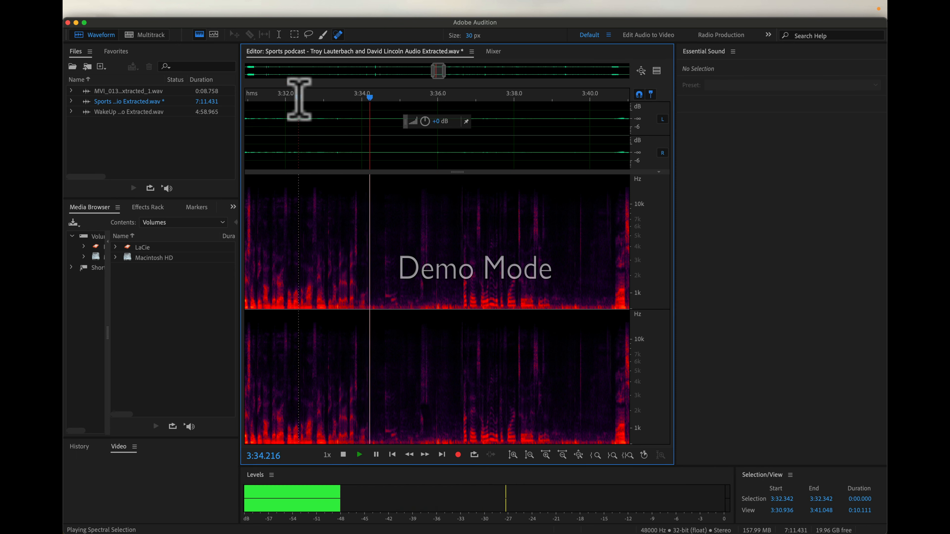
pyautogui.press('space')
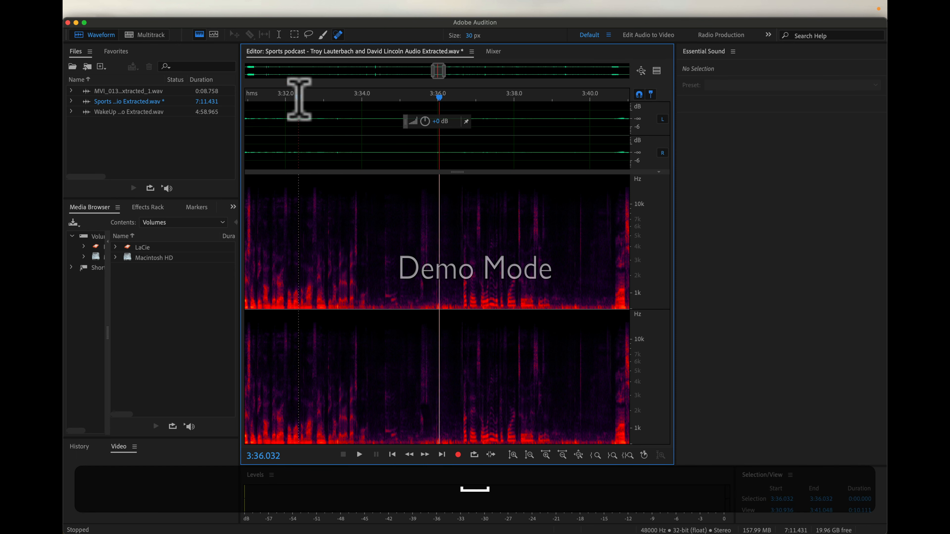
# Undo the healing strokes and play the original noise from 3:33.475 for comparison
pyautogui.press('super+z')
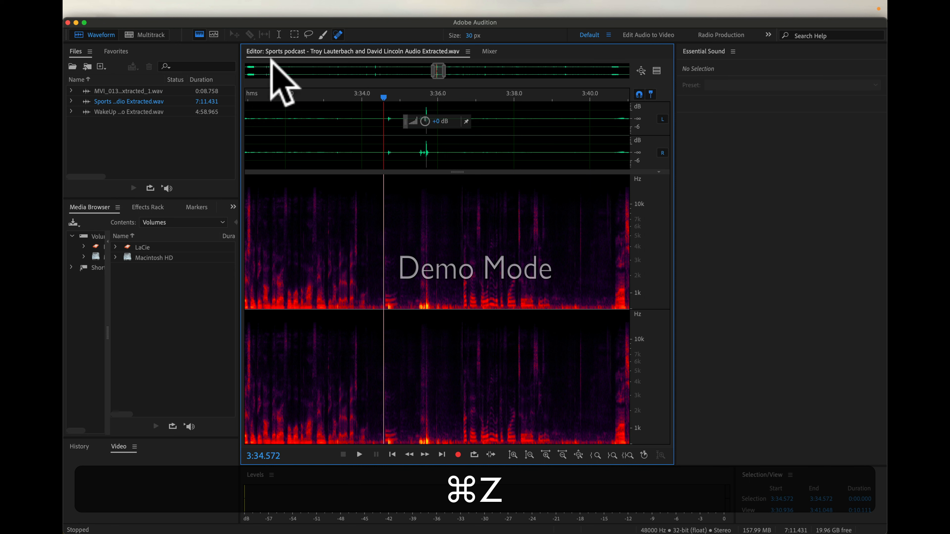
pyautogui.press('space')
pyautogui.click(341, 98)
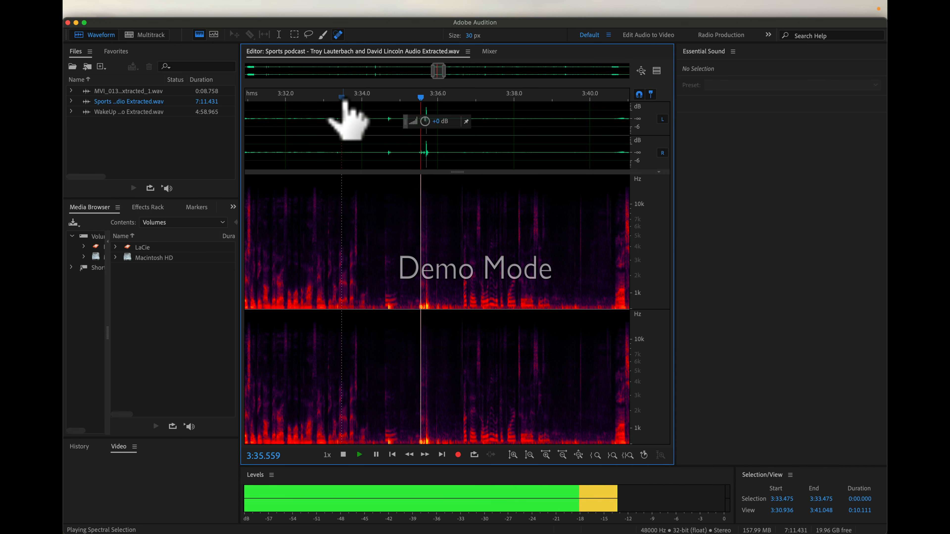
pyautogui.press('space')
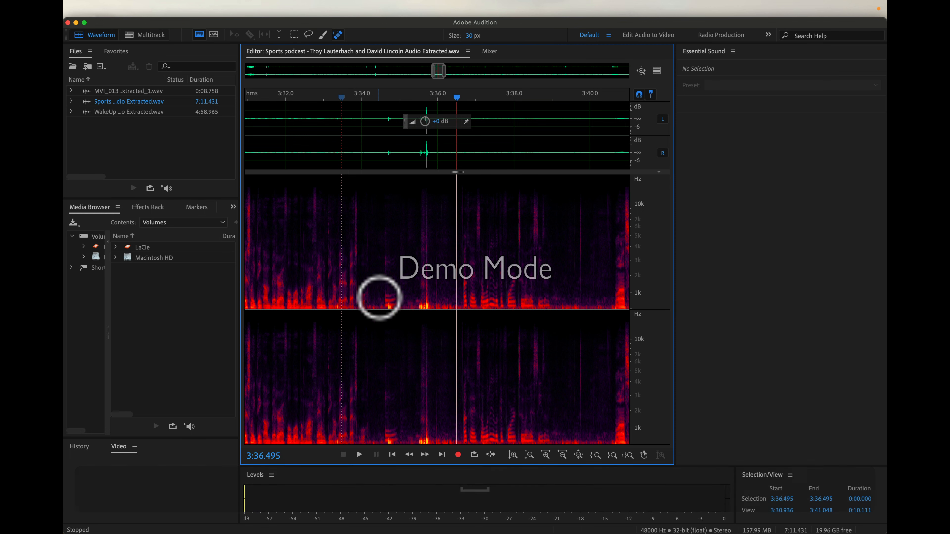
# Redo the first healing stroke and paint over the remaining noise burst just before 3:36 with the Spot Healing Brush
pyautogui.press('super')
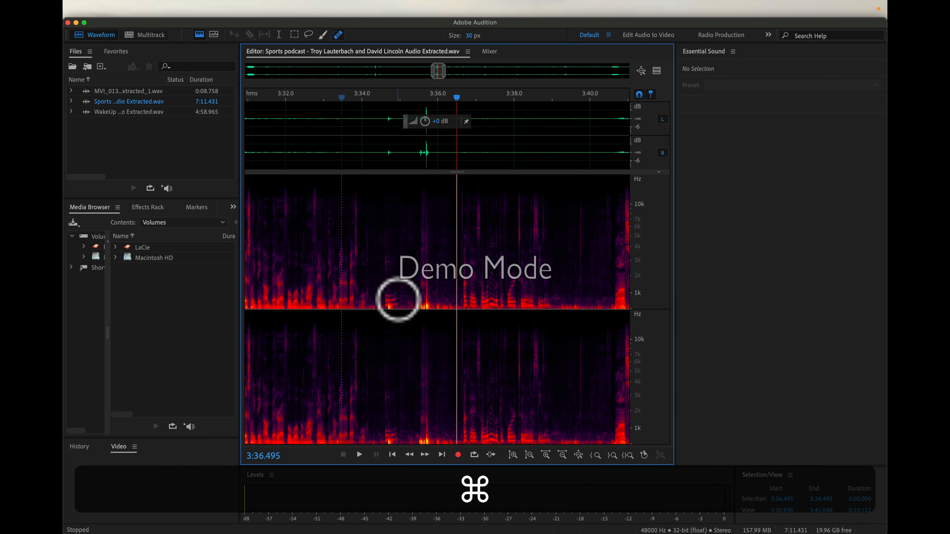
pyautogui.press('super+shift+z')
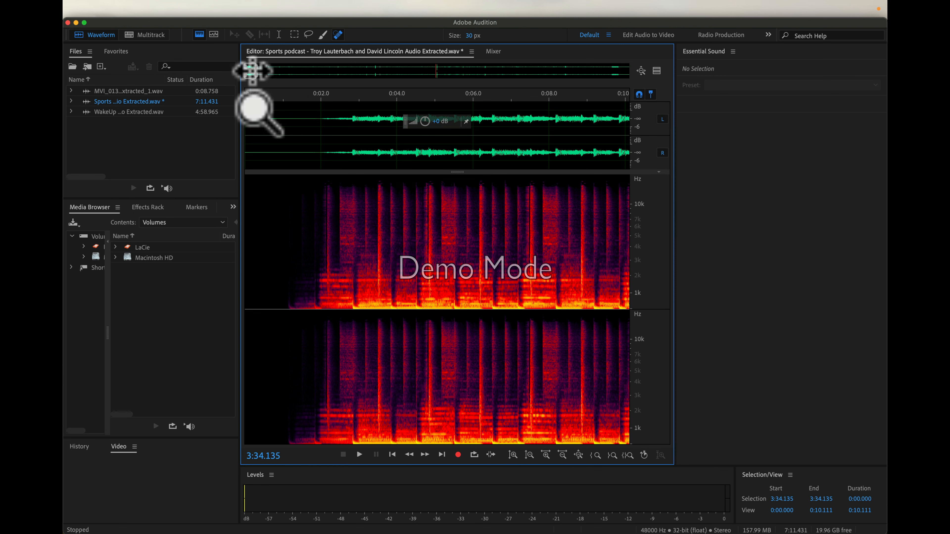
pyautogui.moveTo(250, 68); pyautogui.dragTo(435, 75)
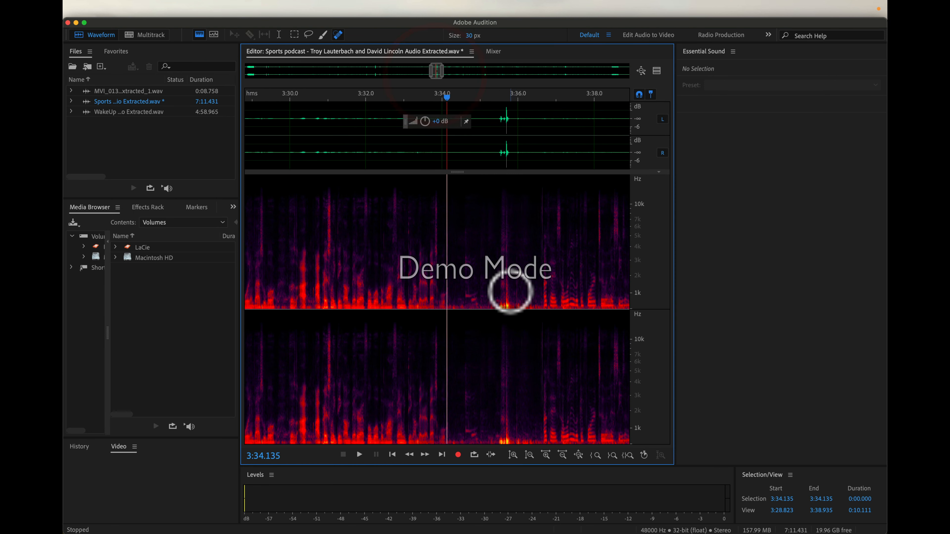
pyautogui.moveTo(500, 307)
pyautogui.mouseDown()
pyautogui.moveTo(509, 270)
pyautogui.moveTo(507, 285)
pyautogui.mouseUp()
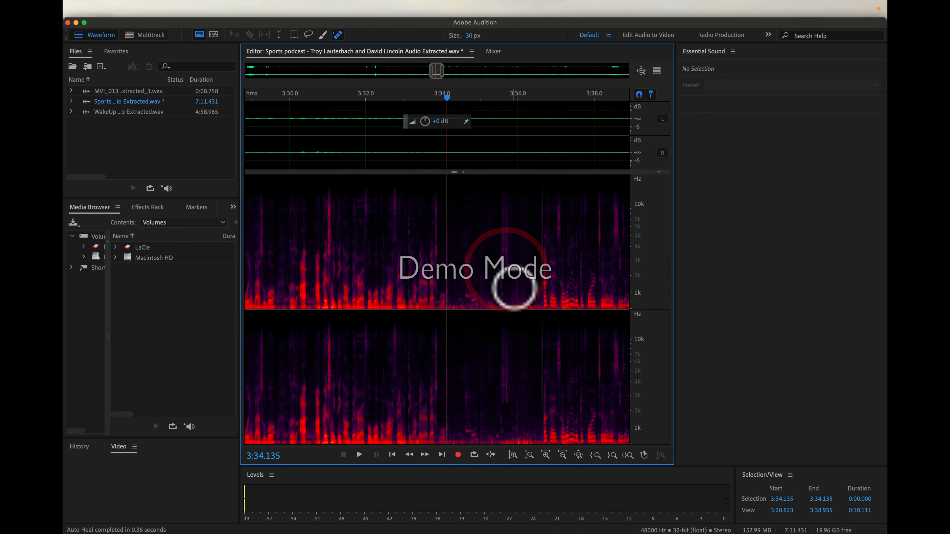
# Play the repaired audio from 3:33.313 to check both healed spots
pyautogui.press('space')
pyautogui.click(417, 97)
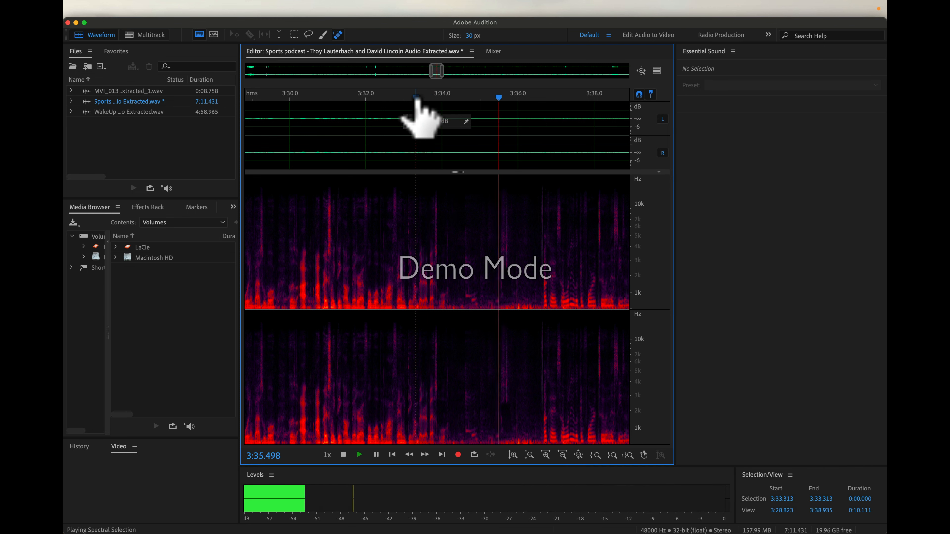
pyautogui.press('space')
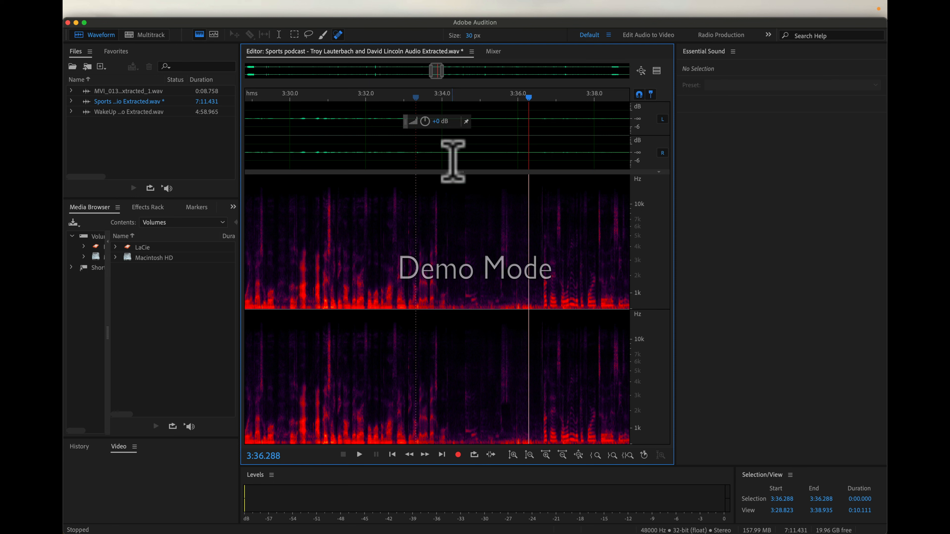
# Switch to Premiere Pro and open the WakeUp sequence
pyautogui.moveTo(374, 531)
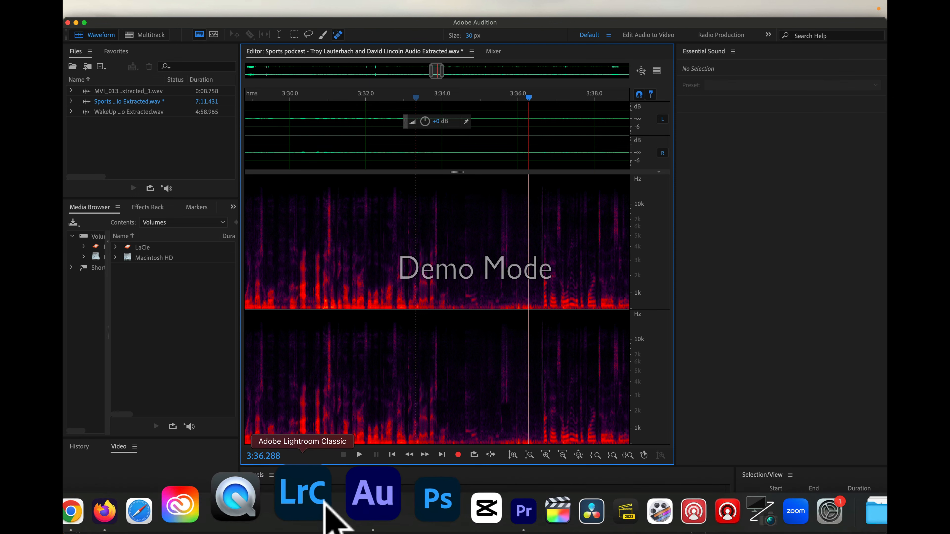
pyautogui.click(453, 498)
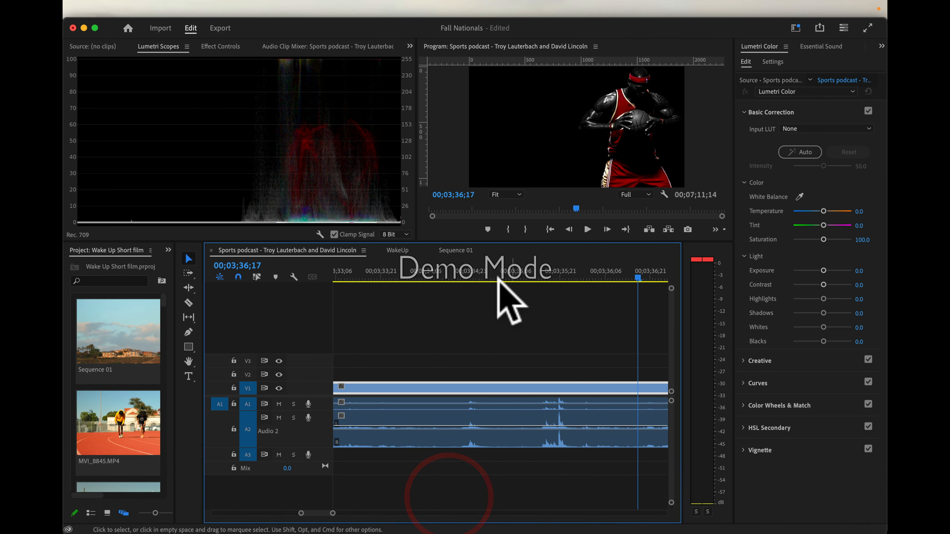
pyautogui.click(396, 250)
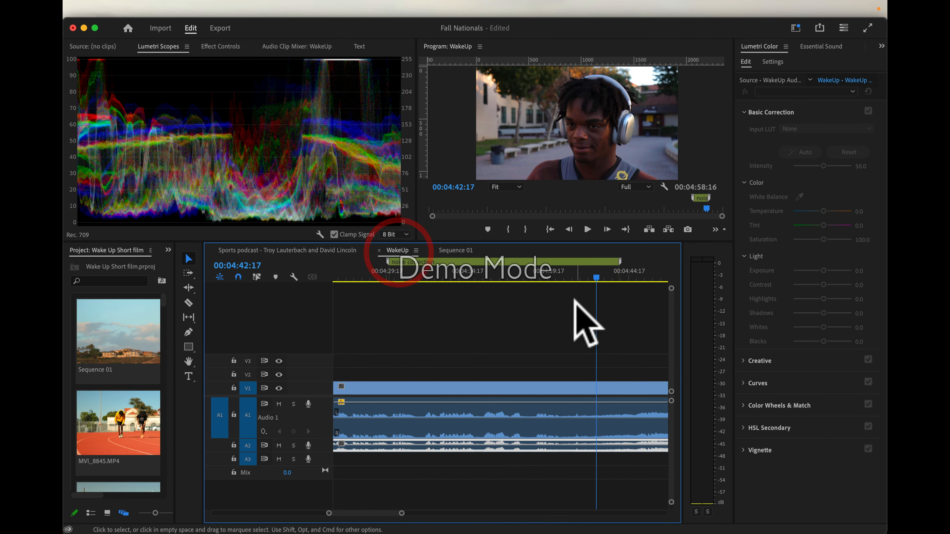
# Play the WakeUp sequence from about 00:04:29 to hear the unwanted noise
pyautogui.moveTo(595, 276); pyautogui.dragTo(376, 277)
pyautogui.press('space')
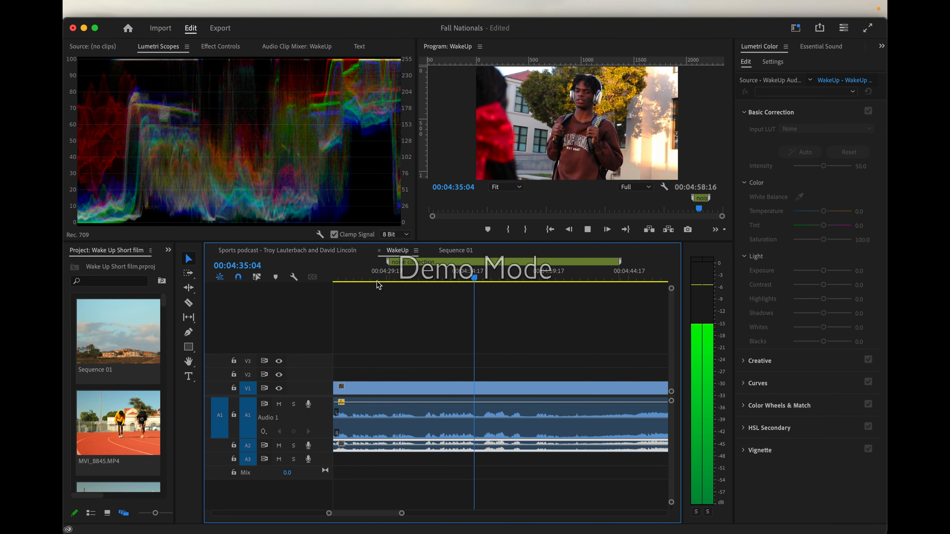
pyautogui.press('space')
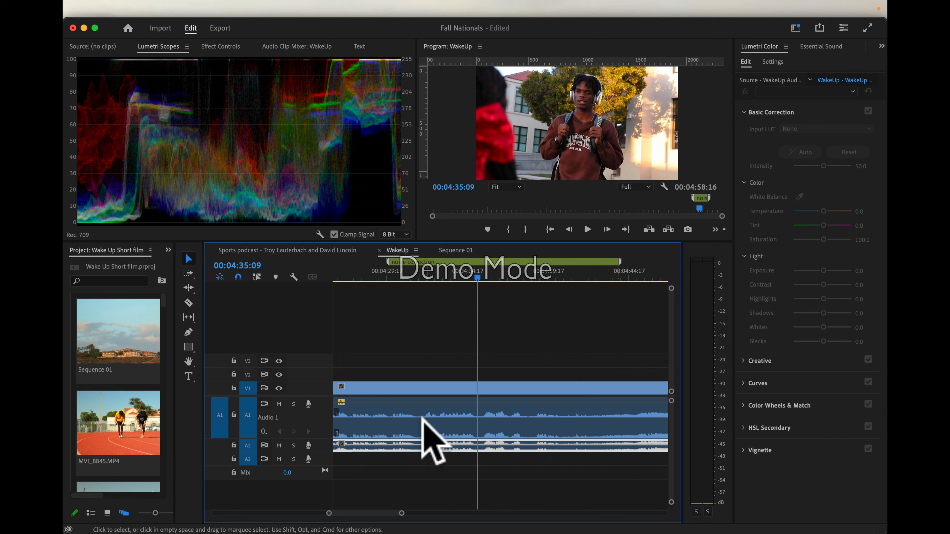
# Select the WakeUp Audio Extracted.wav clip on track A2 and look at its Edit Clip In Adobe Audition command
pyautogui.click(428, 416)
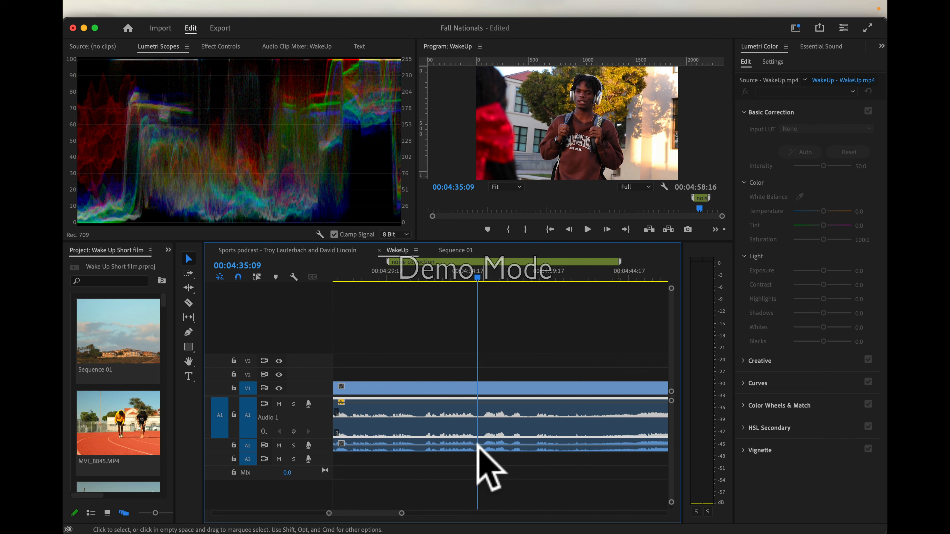
pyautogui.click(465, 447)
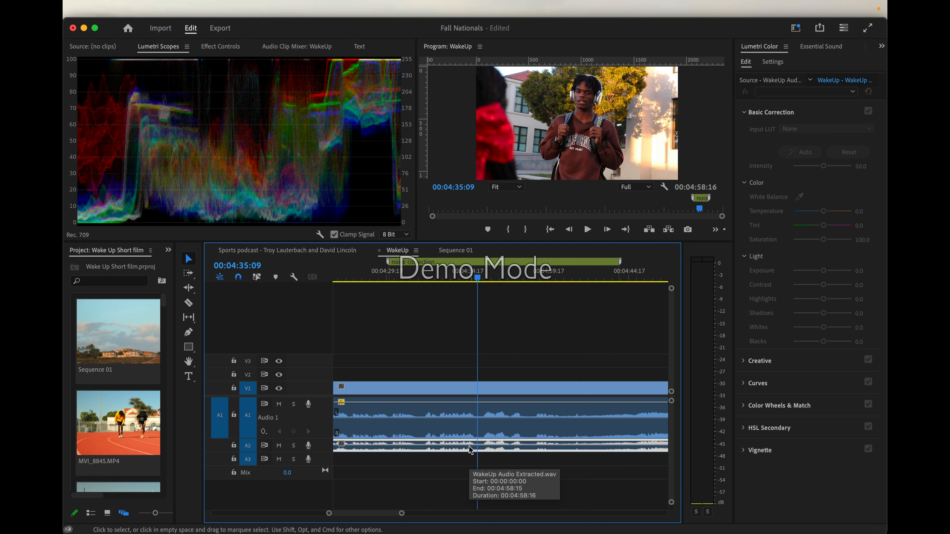
pyautogui.rightClick(482, 445)
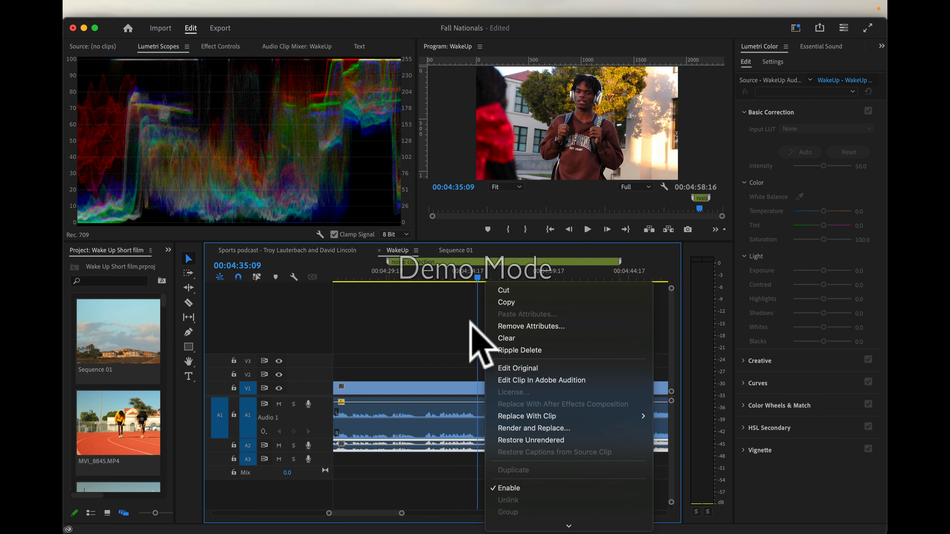
pyautogui.click(397, 249)
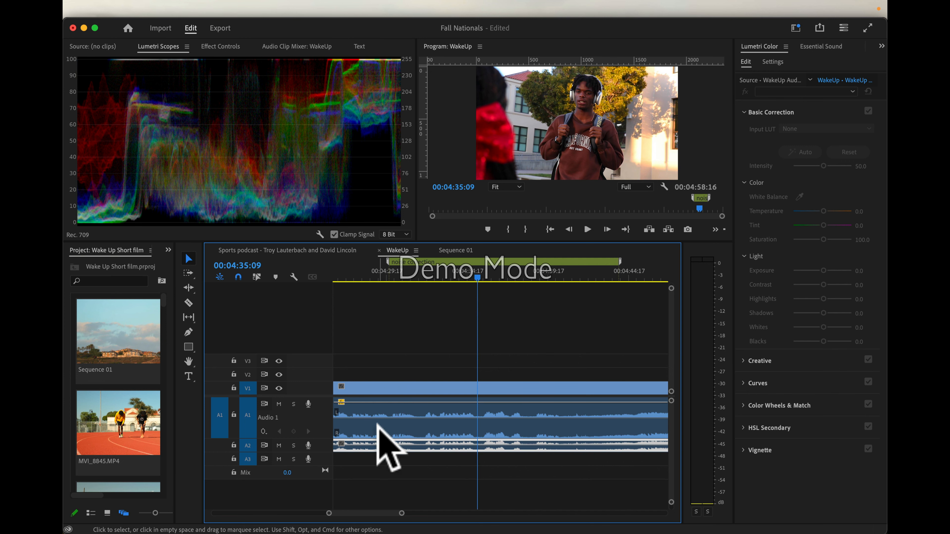
# Switch to Adobe Audition and open WakeUp Audio Extracted.wav in the editor, showing the section from about 4:20 to 4:43
pyautogui.moveTo(379, 523)
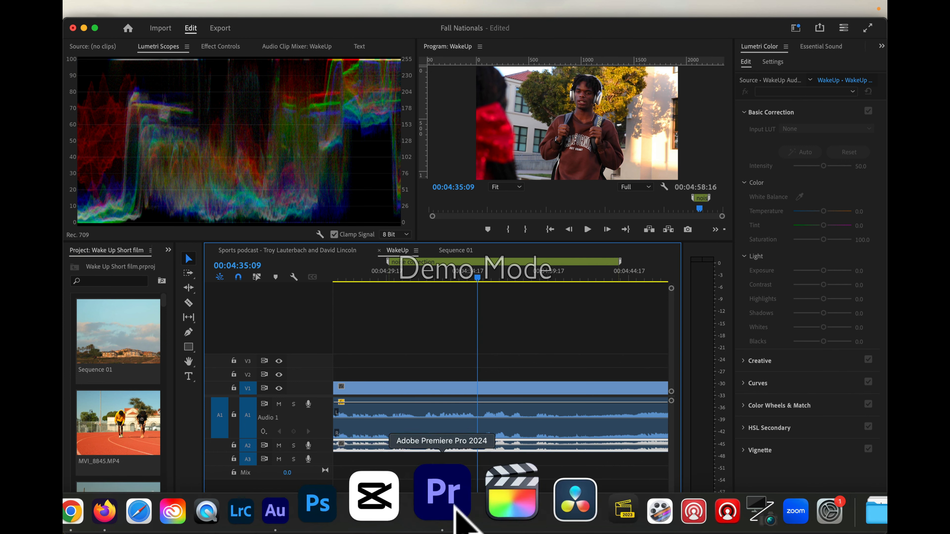
pyautogui.click(355, 505)
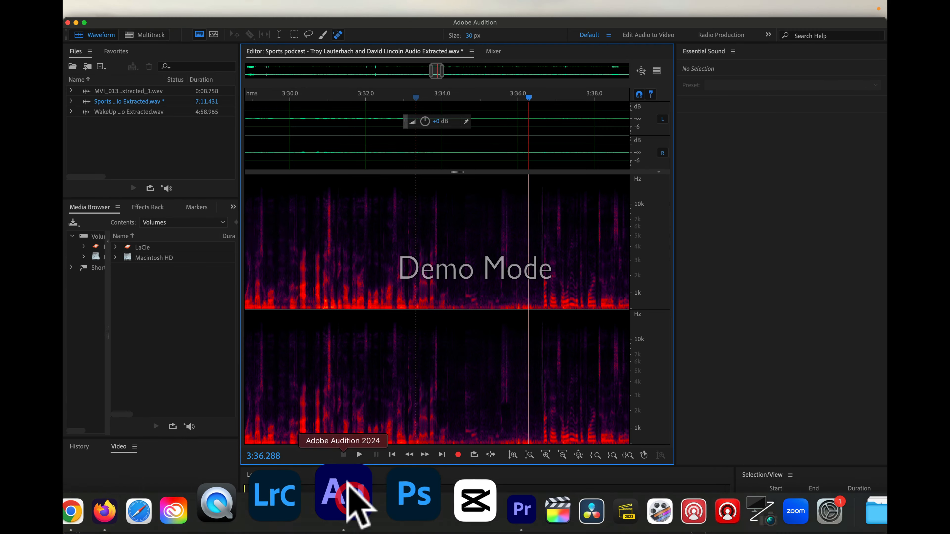
pyautogui.click(88, 111)
pyautogui.doubleClick(89, 111)
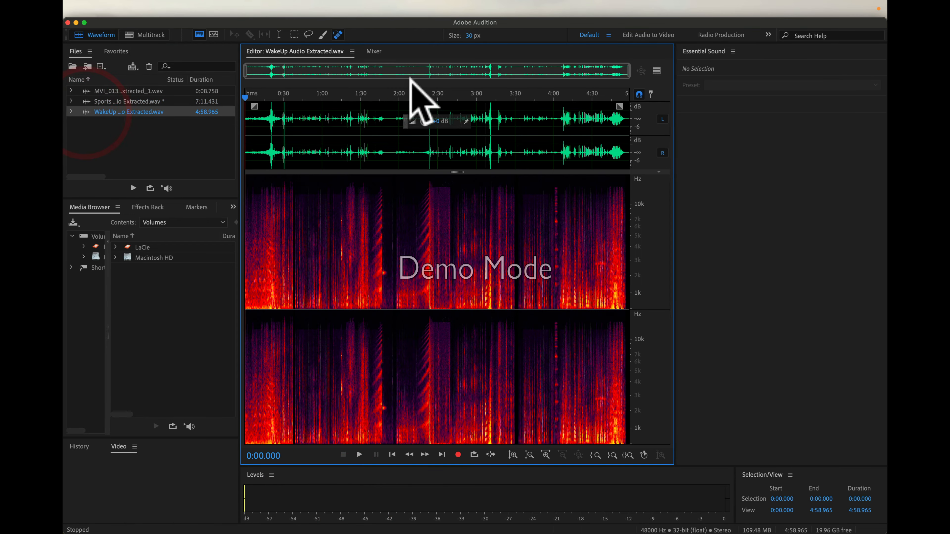
pyautogui.moveTo(247, 69); pyautogui.dragTo(457, 79)
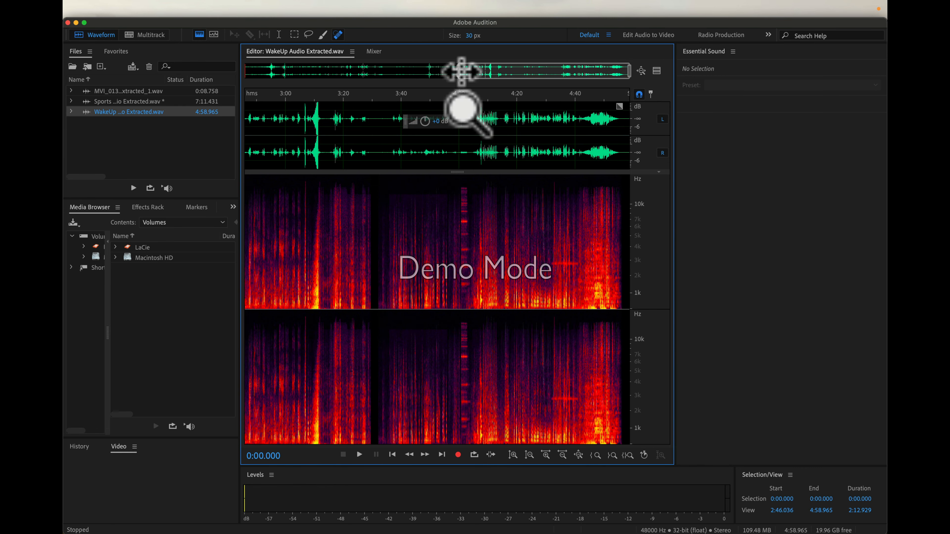
pyautogui.moveTo(459, 73); pyautogui.dragTo(605, 72)
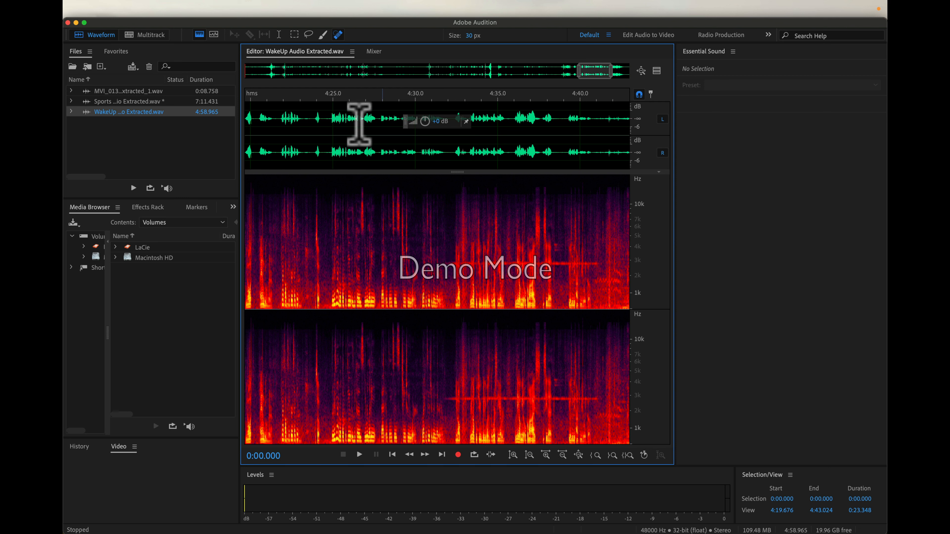
# Try to heal the horizontal noise line near 3 kHz from 4:31.714 with the 30 px Spot Healing Brush, and undo the stroke
pyautogui.click(336, 35)
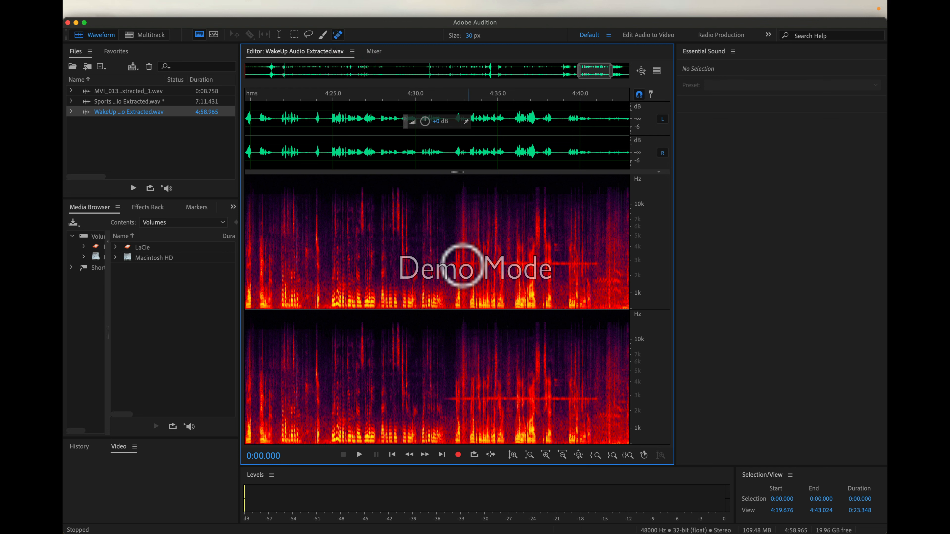
pyautogui.moveTo(448, 264); pyautogui.dragTo(539, 261)
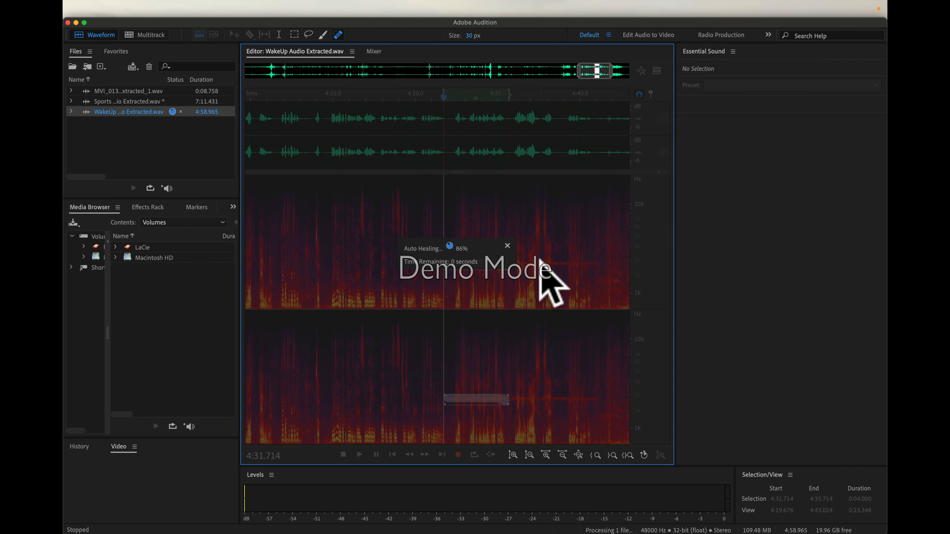
pyautogui.press('super+z')
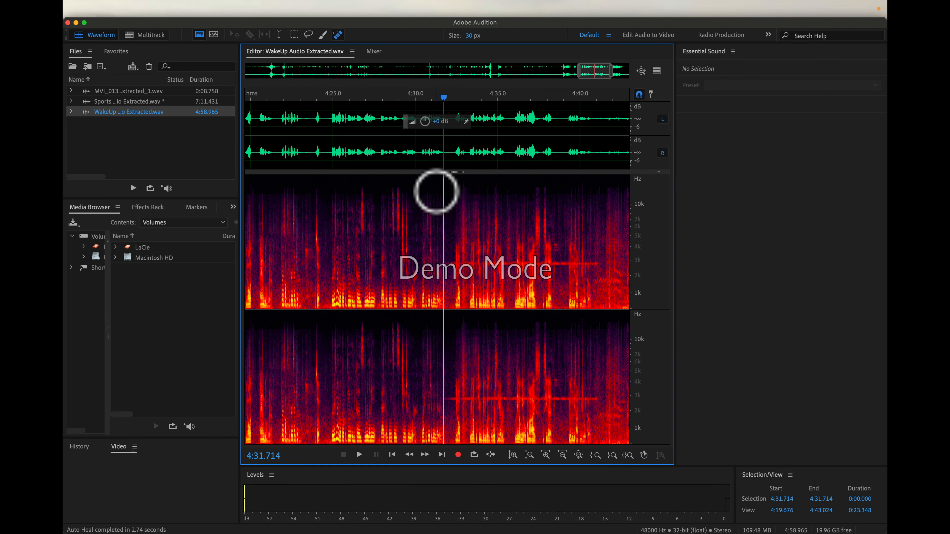
# Play the noise from 4:31.714, then marquee-select its horizontal line near 3 kHz from 4:31.797 to 4:41.170 and delete it
pyautogui.click(295, 34)
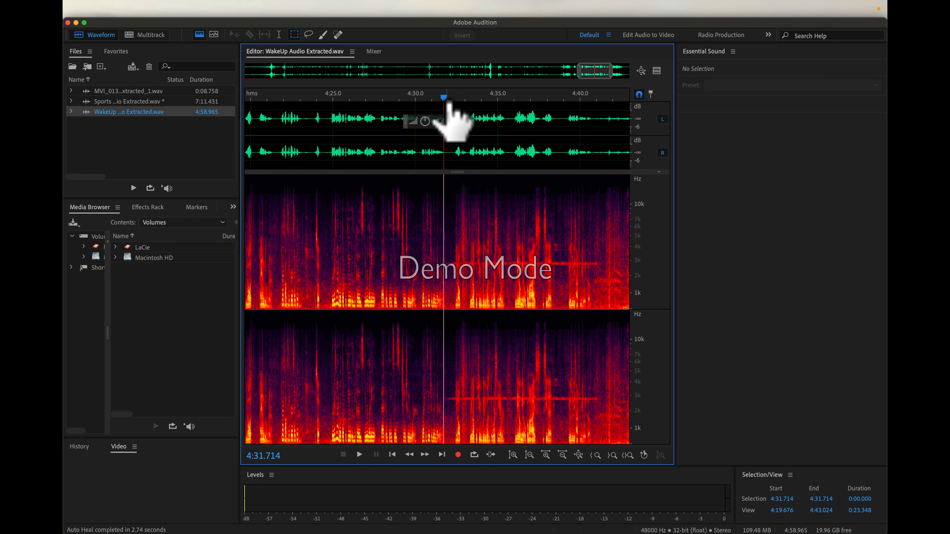
pyautogui.press('space')
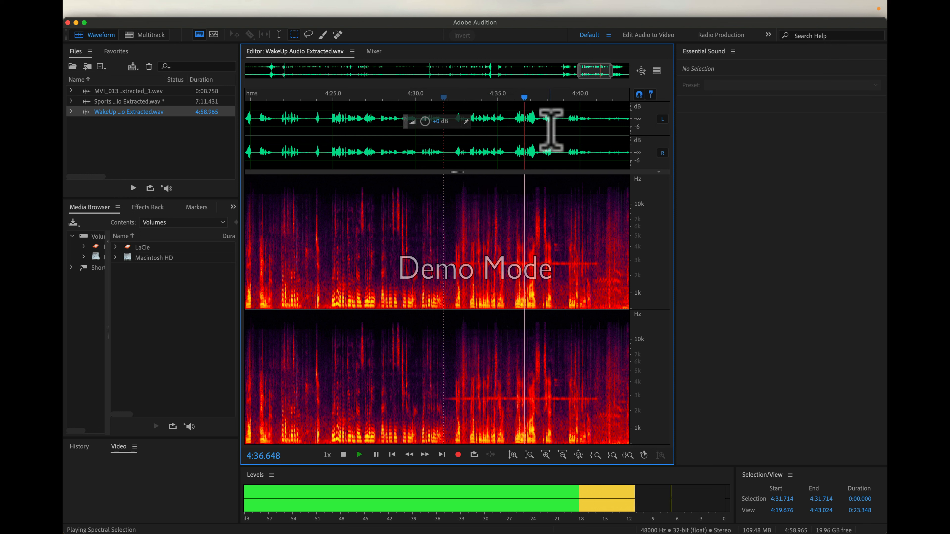
pyautogui.press('space')
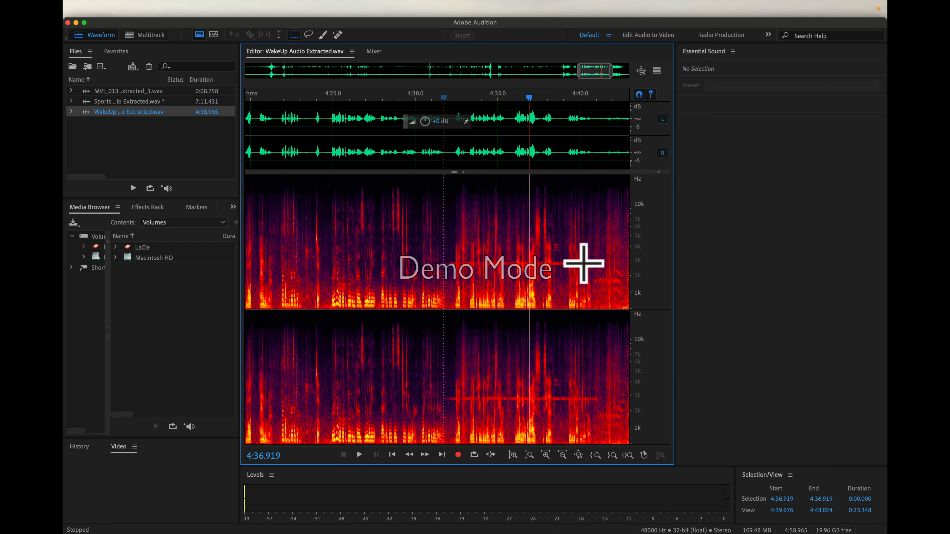
pyautogui.moveTo(444, 262); pyautogui.dragTo(600, 268)
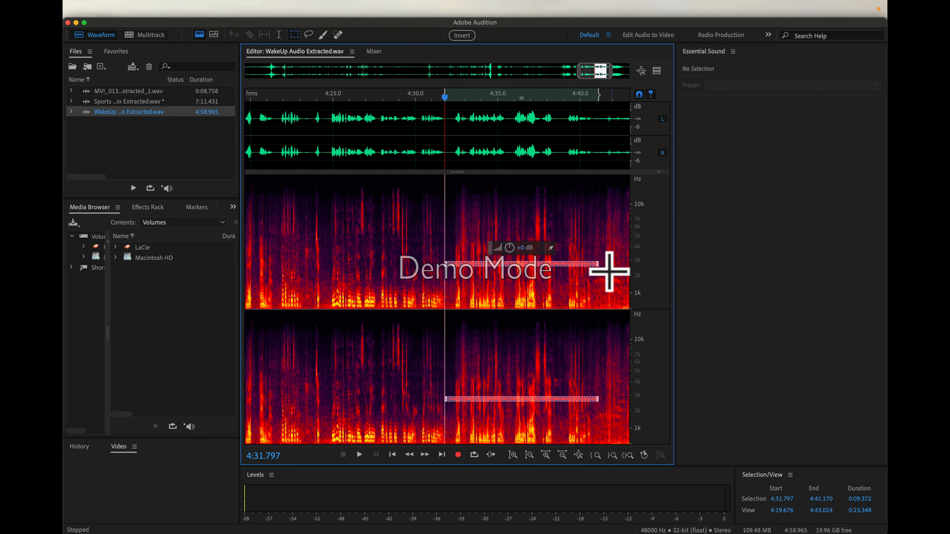
pyautogui.press('BackSpace')
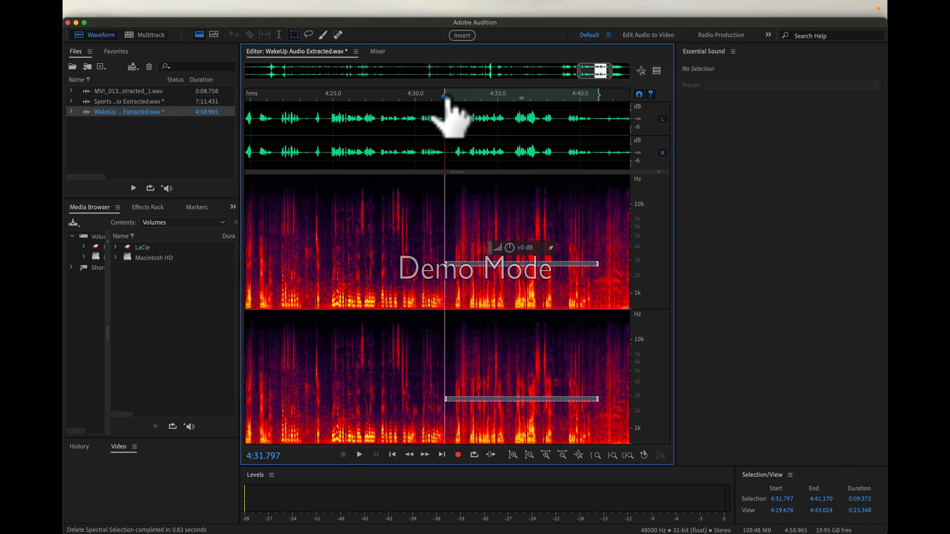
# Play the audio from 4:29.380 to check the deleted noise line
pyautogui.click(406, 99)
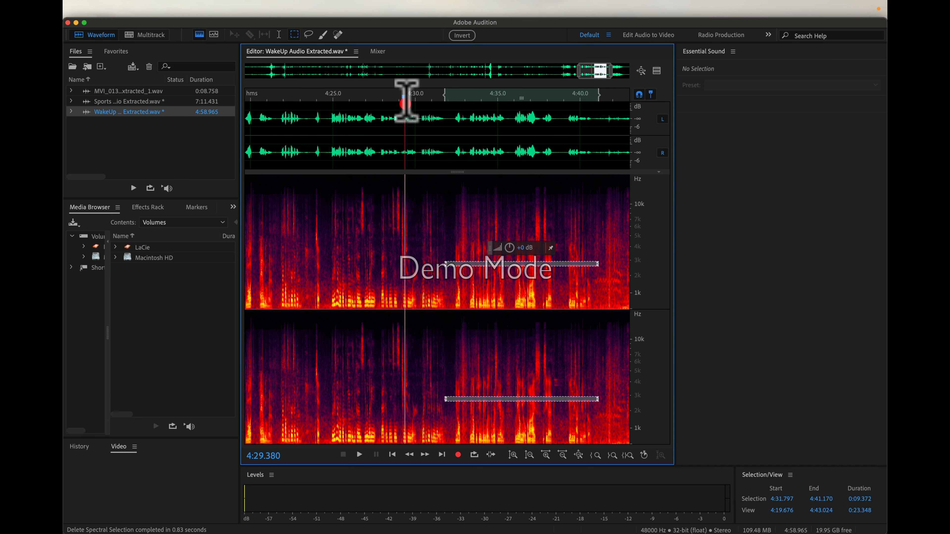
pyautogui.press('space')
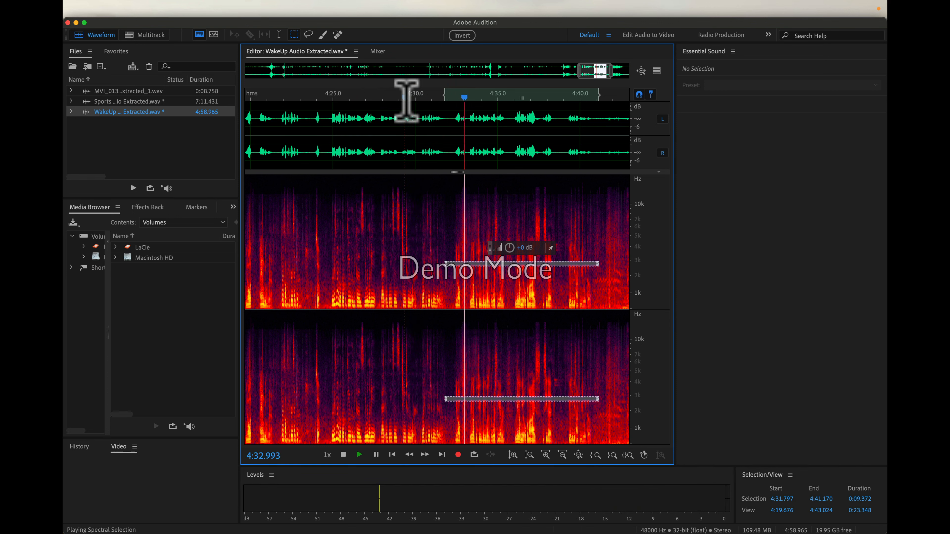
pyautogui.press('space')
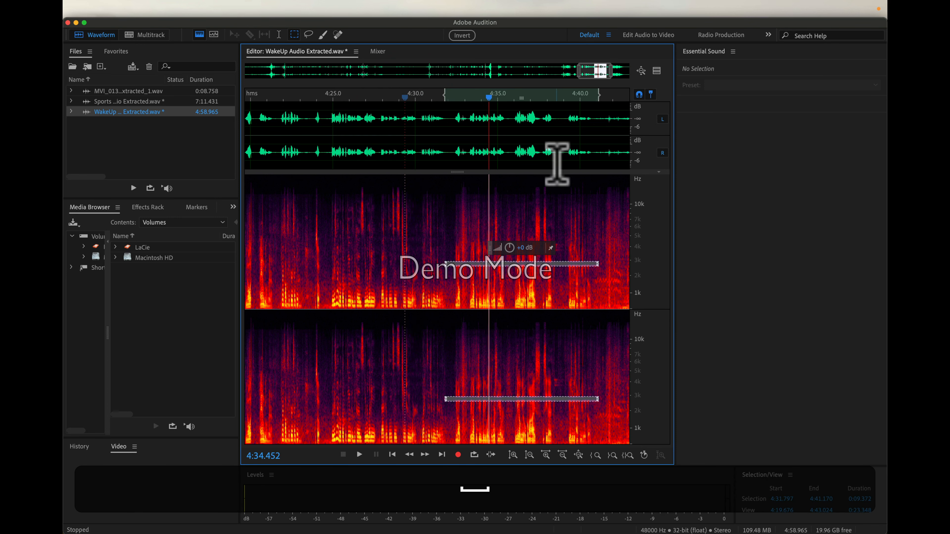
# Clear the spectral selection and play the full audio from 4:30.903 to listen for remaining noise
pyautogui.click(483, 273)
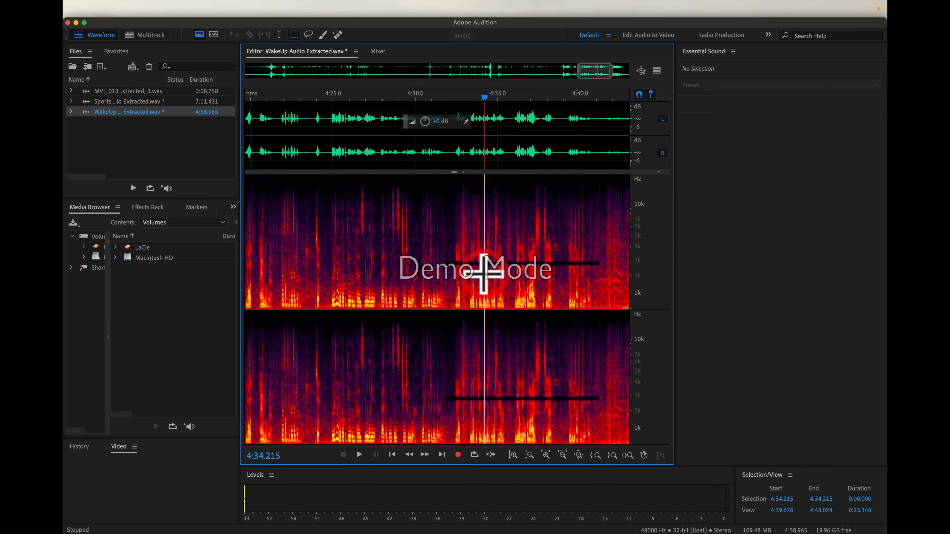
pyautogui.moveTo(484, 98); pyautogui.dragTo(432, 99)
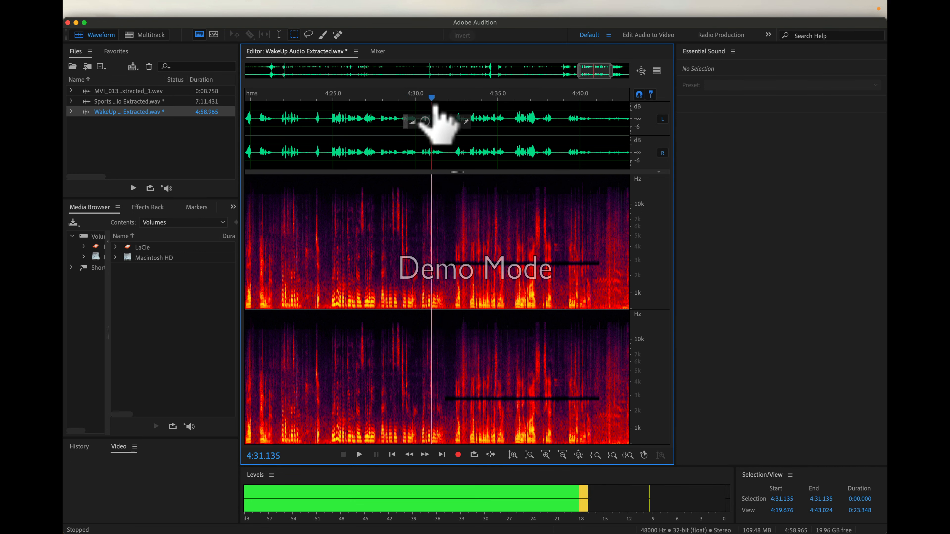
pyautogui.click(430, 99)
pyautogui.press('space')
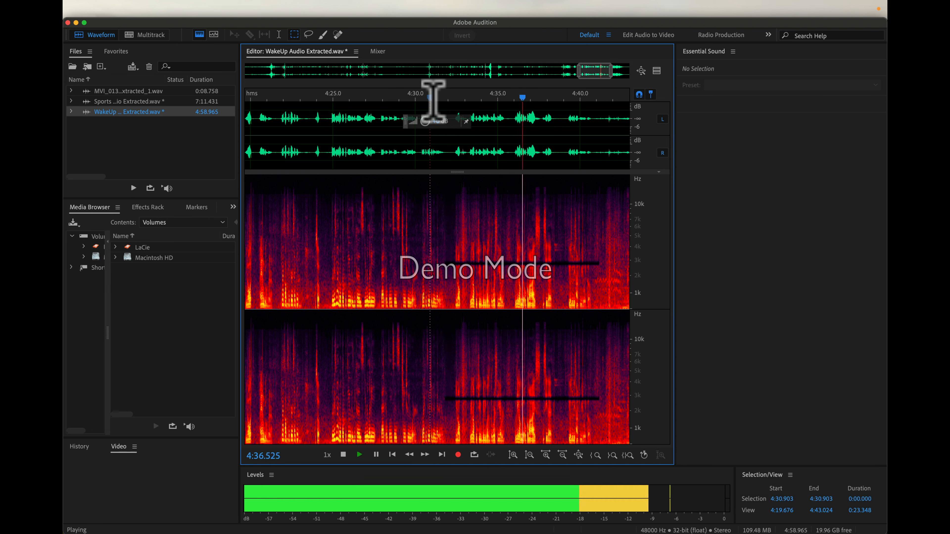
pyautogui.press('space')
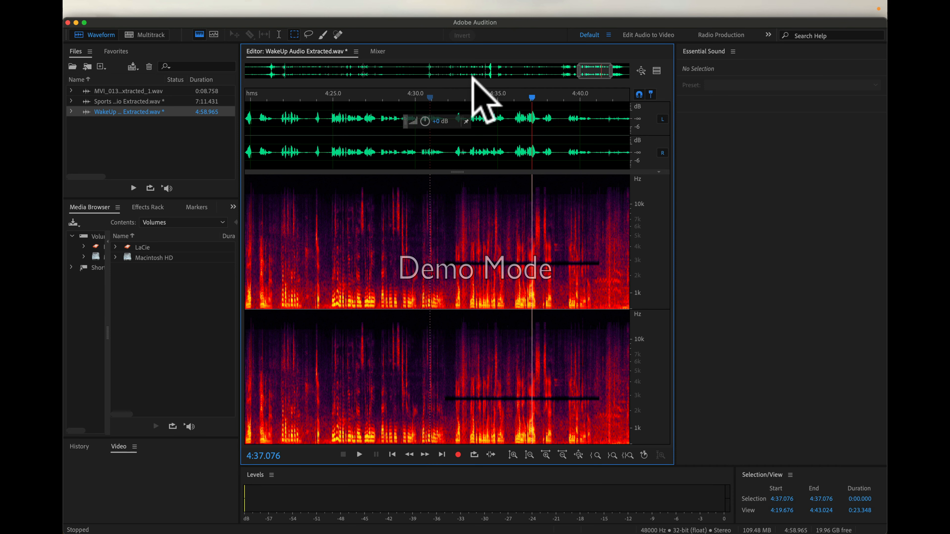
# Paint short vertical strokes across the deleted line between about 4:32.5 and 4:37 with the 30 px Spot Healing Brush
pyautogui.click(337, 34)
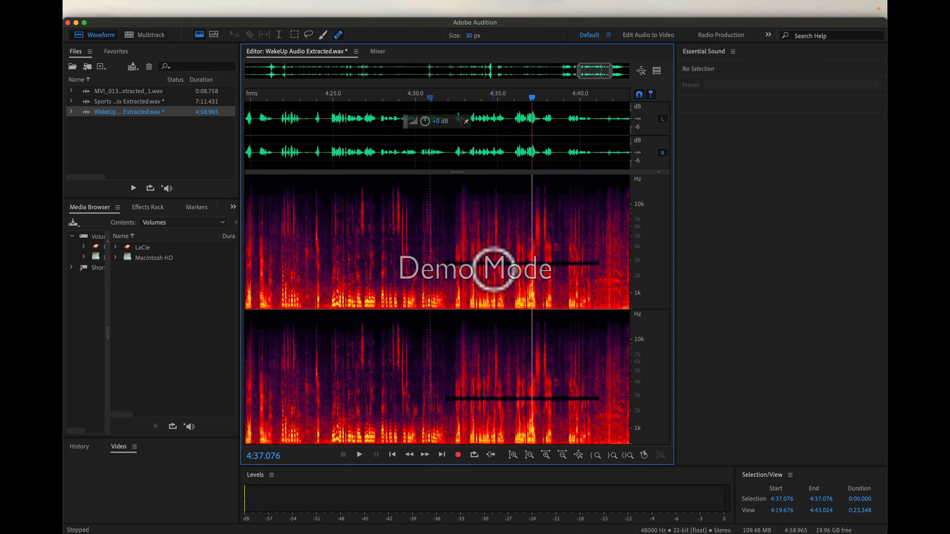
pyautogui.moveTo(458, 245); pyautogui.dragTo(460, 282)
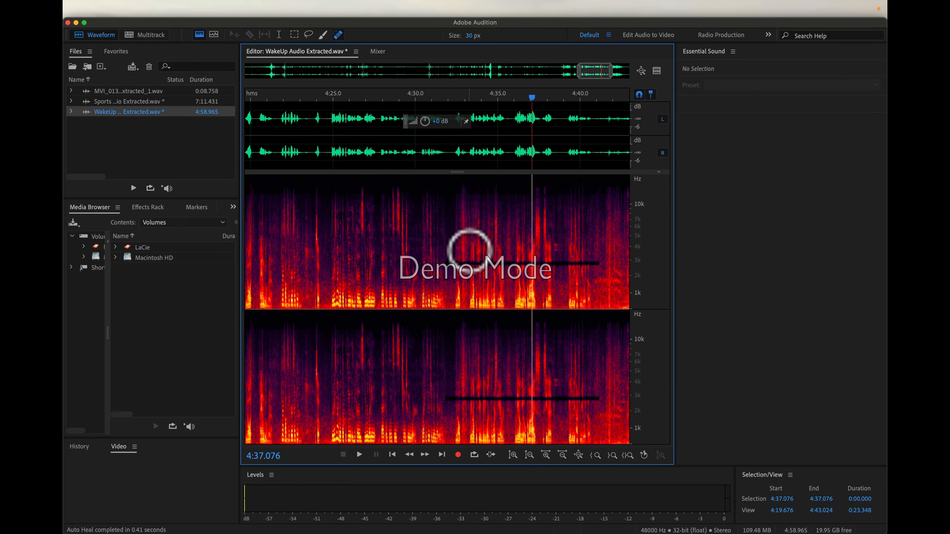
pyautogui.moveTo(471, 248)
pyautogui.mouseDown()
pyautogui.moveTo(464, 234)
pyautogui.moveTo(472, 270)
pyautogui.moveTo(479, 254)
pyautogui.moveTo(480, 285)
pyautogui.mouseUp()
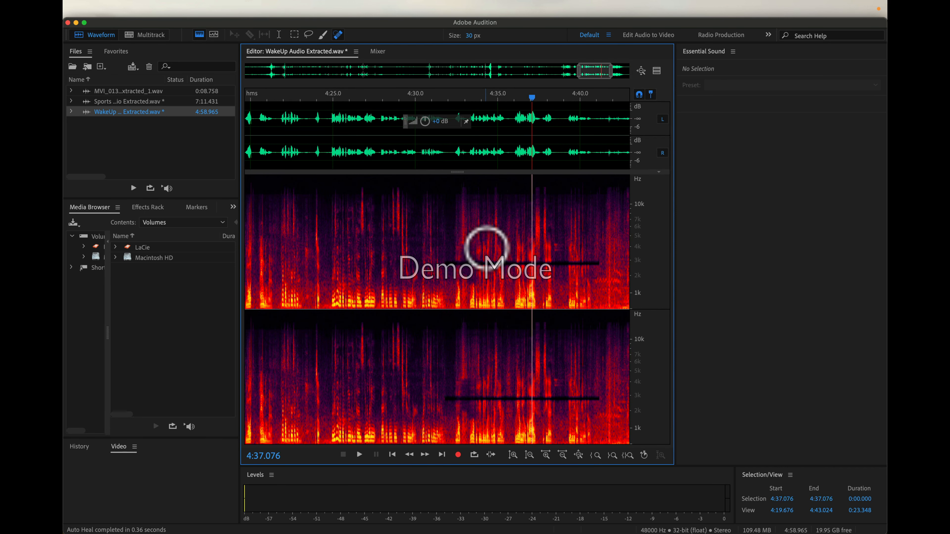
pyautogui.moveTo(485, 247)
pyautogui.mouseDown()
pyautogui.moveTo(484, 277)
pyautogui.moveTo(498, 266)
pyautogui.moveTo(522, 284)
pyautogui.mouseUp()
pyautogui.moveTo(532, 251); pyautogui.dragTo(532, 289)
# Play the healed audio from 4:31.632 to check the brushed area
pyautogui.click(532, 117)
pyautogui.moveTo(532, 103); pyautogui.dragTo(443, 100)
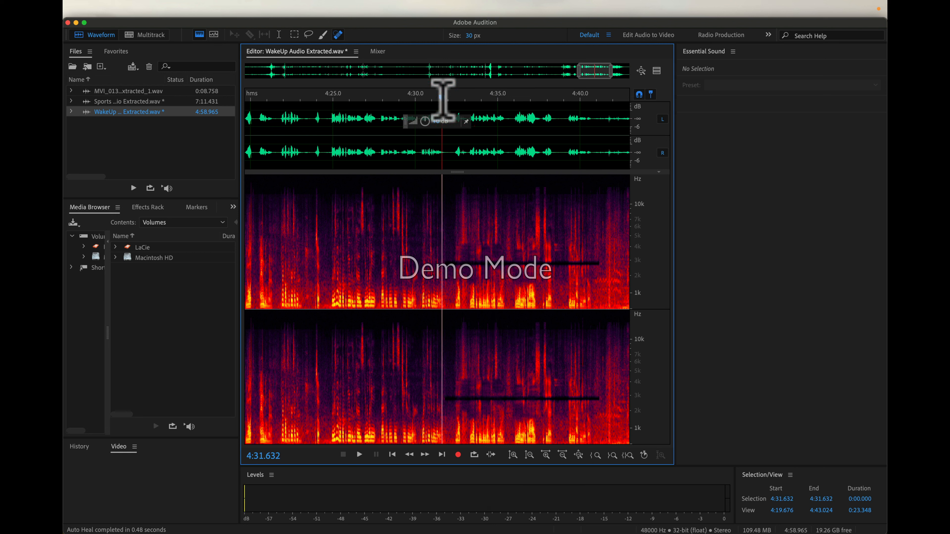
pyautogui.press('space')
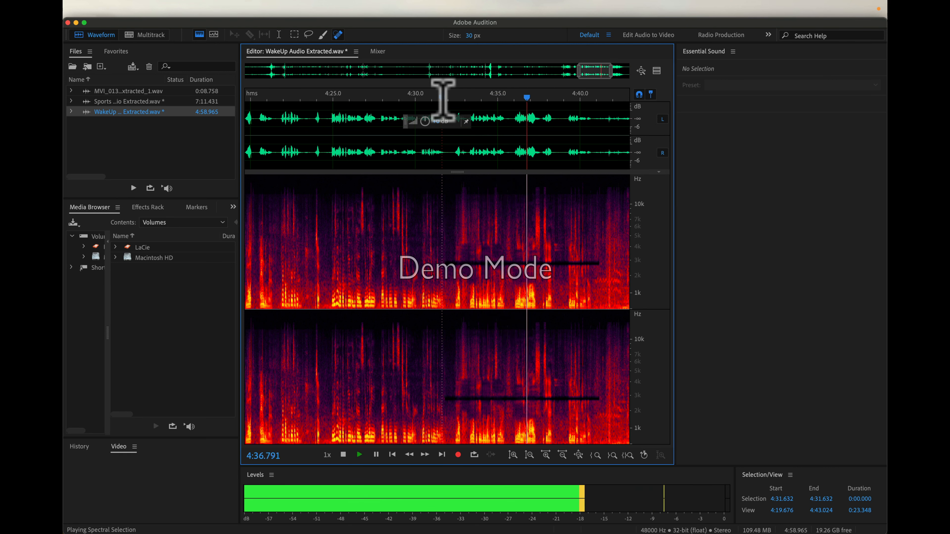
pyautogui.press('space')
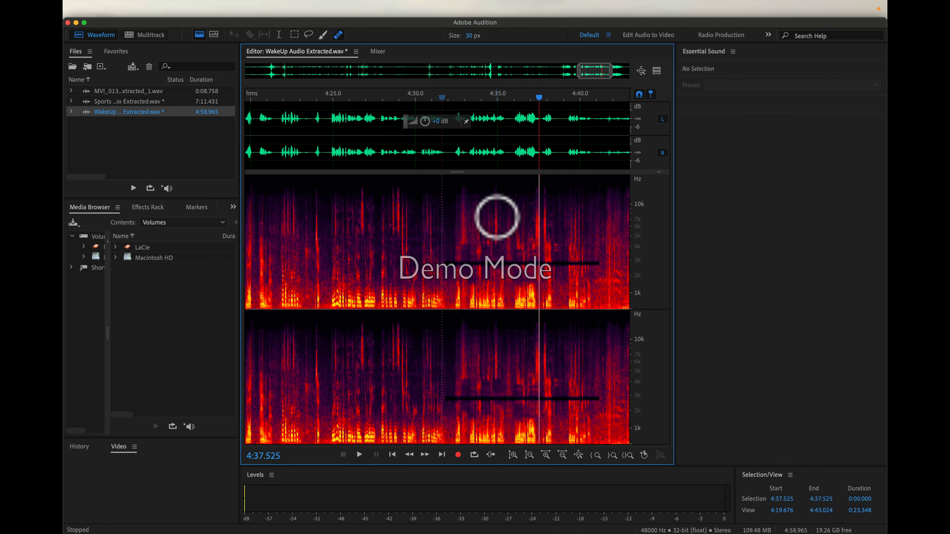
# Heal the remaining higher-frequency streaks above the deleted line between about 4:36 and 4:38.5 with the Spot Healing Brush
pyautogui.click(539, 212)
pyautogui.moveTo(539, 212); pyautogui.dragTo(543, 242)
pyautogui.click(556, 246)
pyautogui.moveTo(528, 243); pyautogui.dragTo(533, 246)
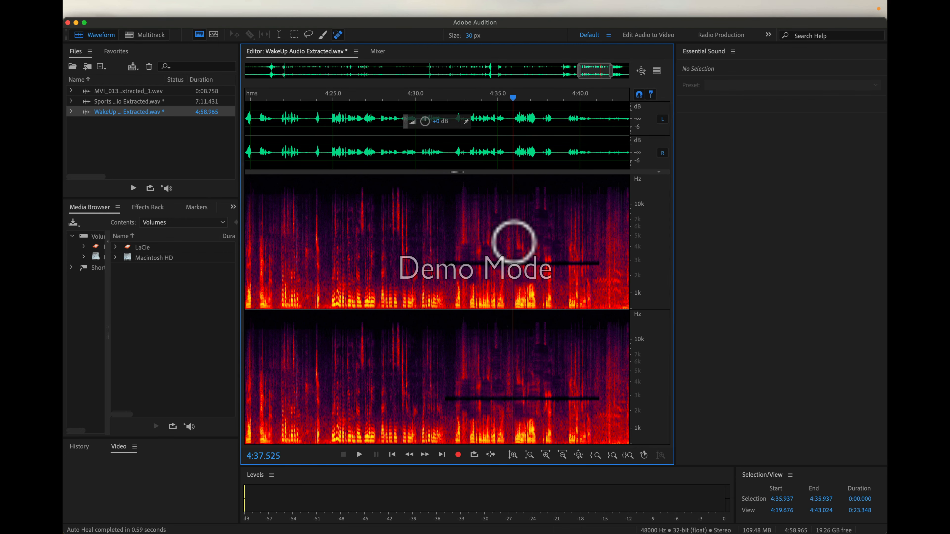
pyautogui.click(520, 244)
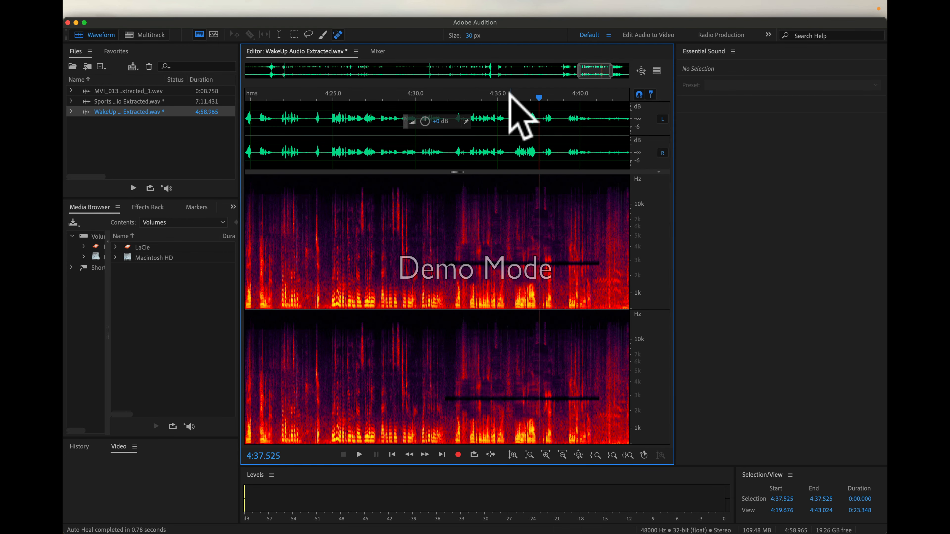
# Play the healed WakeUp audio from 4:30.208 through the repaired area to check for remaining noise
pyautogui.moveTo(509, 94); pyautogui.dragTo(419, 101)
pyautogui.press('space')
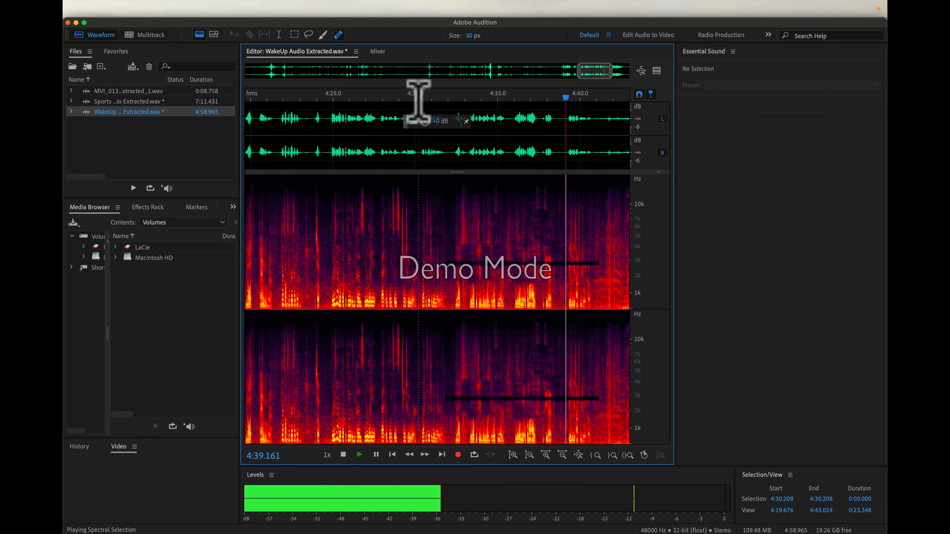
pyautogui.press('space')
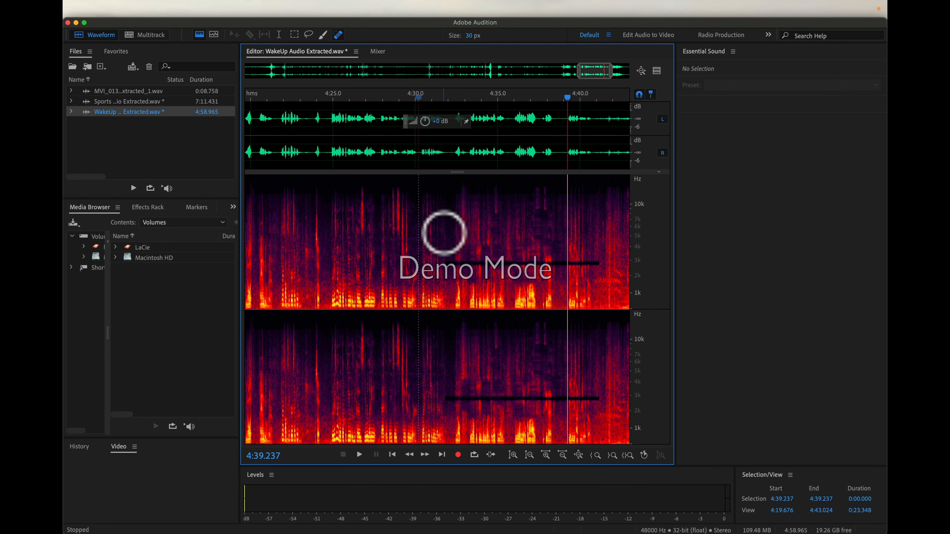
# Switch to Premiere Pro, open Sequence 01 and play it from 00:04:31:08 to hear the scene's audio
pyautogui.moveTo(430, 498)
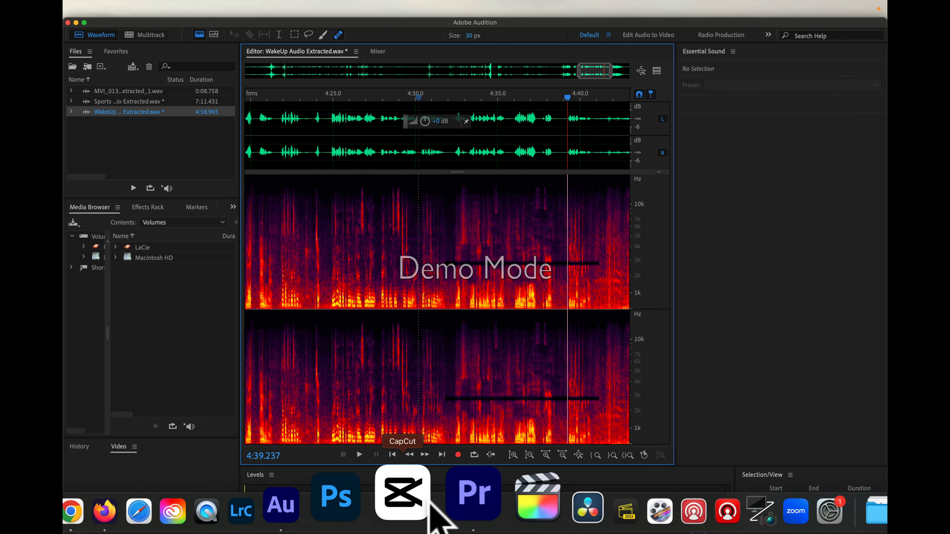
pyautogui.click(462, 500)
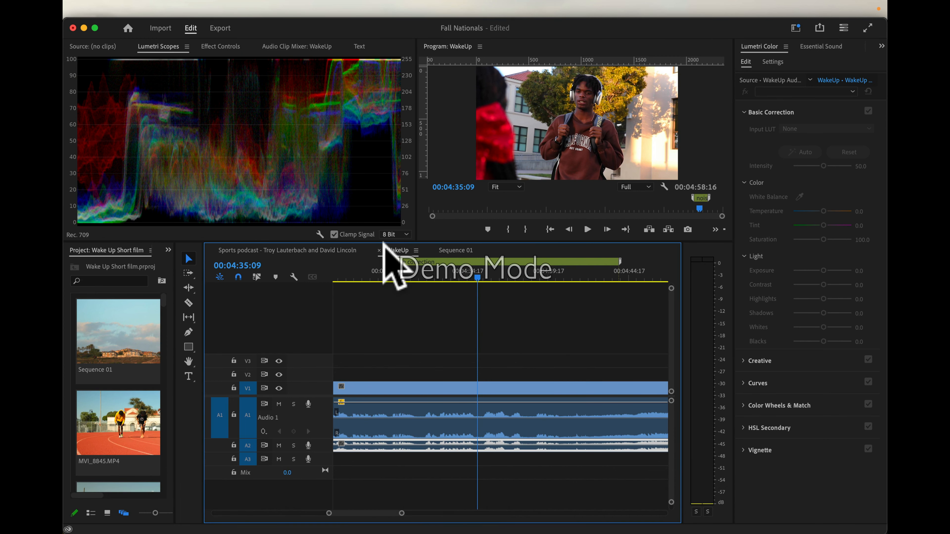
pyautogui.click(453, 250)
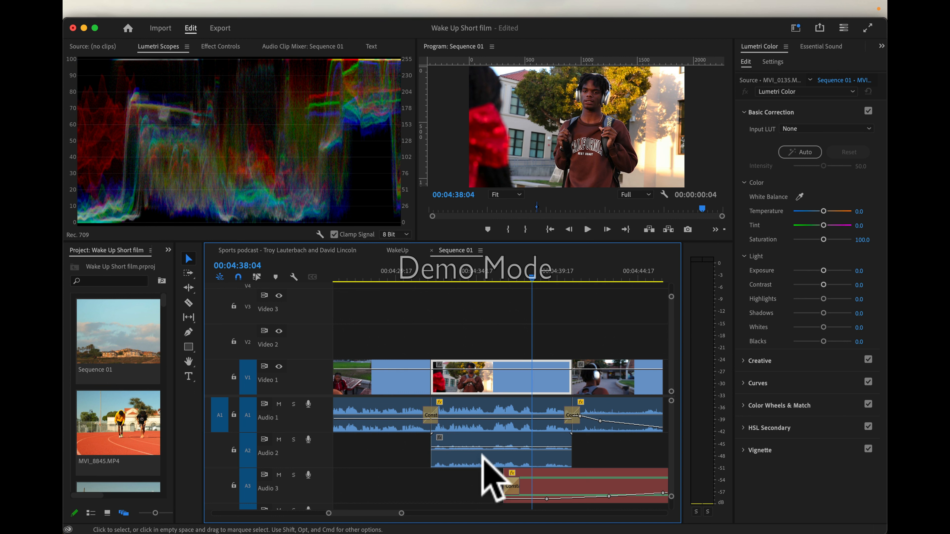
pyautogui.moveTo(448, 277); pyautogui.dragTo(420, 279)
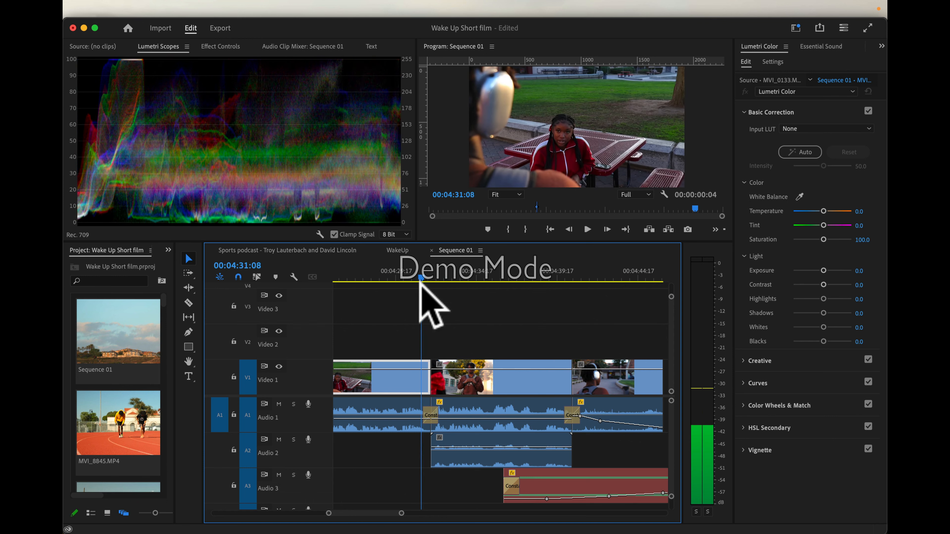
pyautogui.press('space')
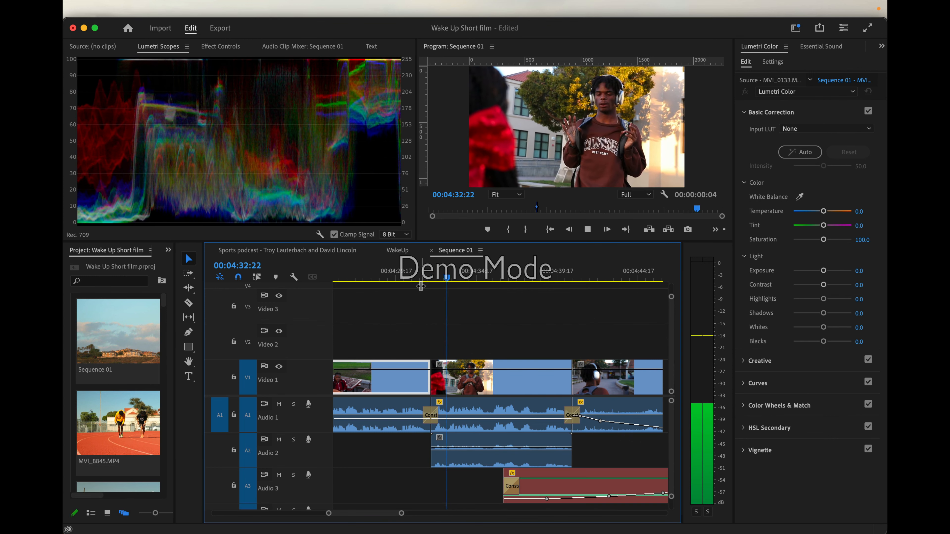
pyautogui.press('space')
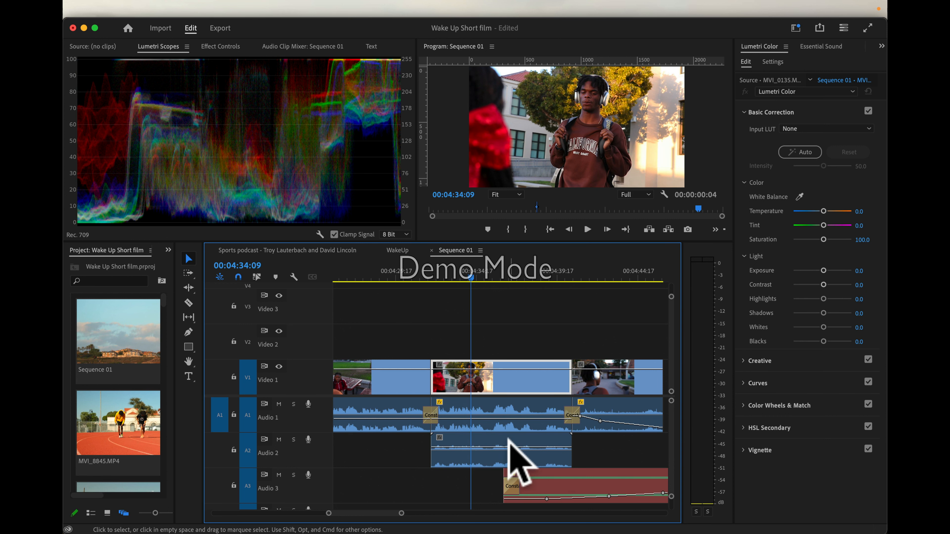
# Delete the second and fifth volume keyframes from the red music clip on the Audio 3 track
pyautogui.hscroll(5, 509, 445)
pyautogui.hscroll(5, 511, 447)
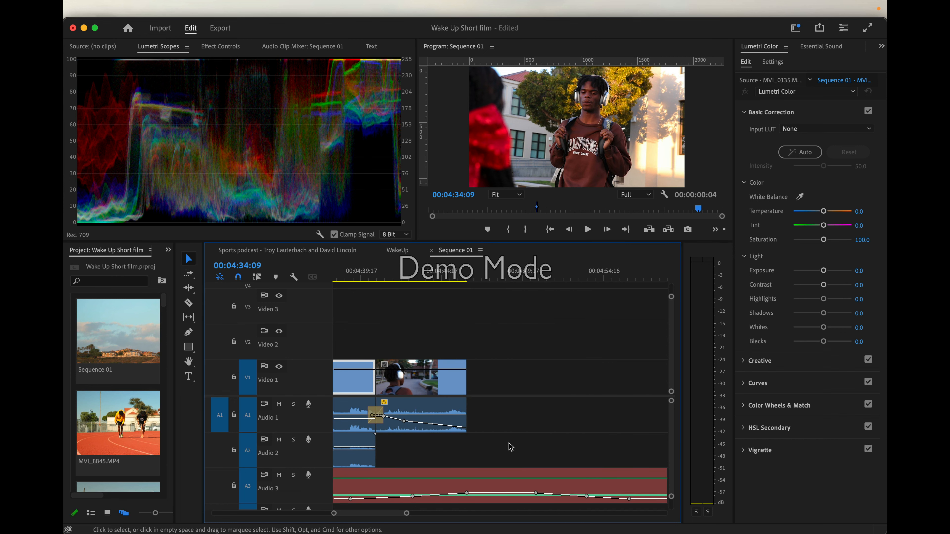
pyautogui.hscroll(-3, 527, 459)
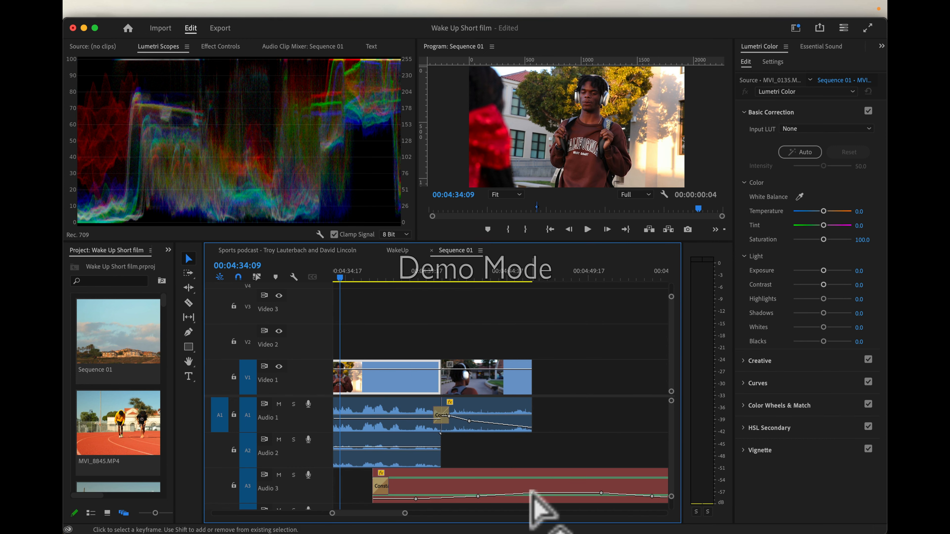
pyautogui.hscroll(3, 581, 501)
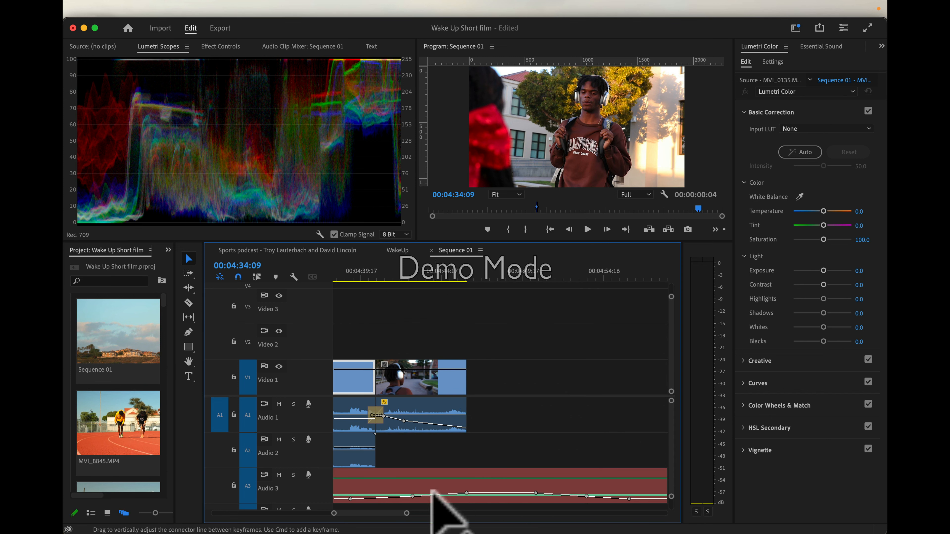
pyautogui.hscroll(-7, 425, 495)
pyautogui.scroll(-2, 426, 496)
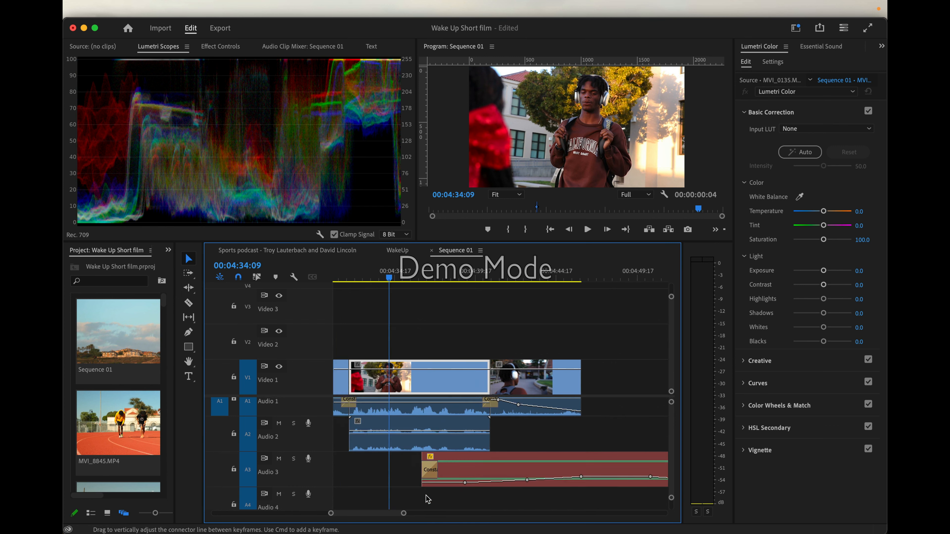
pyautogui.hscroll(6, 425, 496)
pyautogui.hscroll(3, 428, 499)
pyautogui.hscroll(-5, 427, 499)
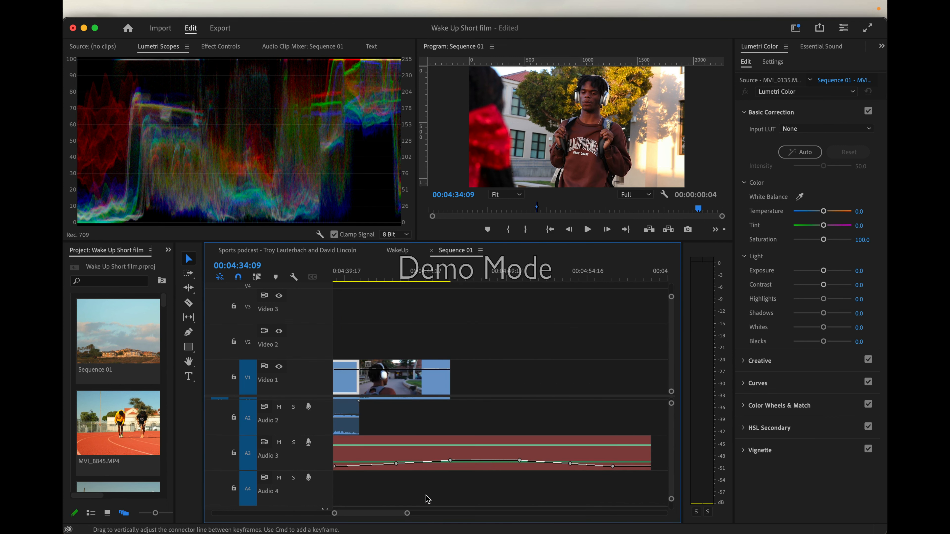
pyautogui.scroll(-1, 428, 498)
pyautogui.hscroll(2, 426, 499)
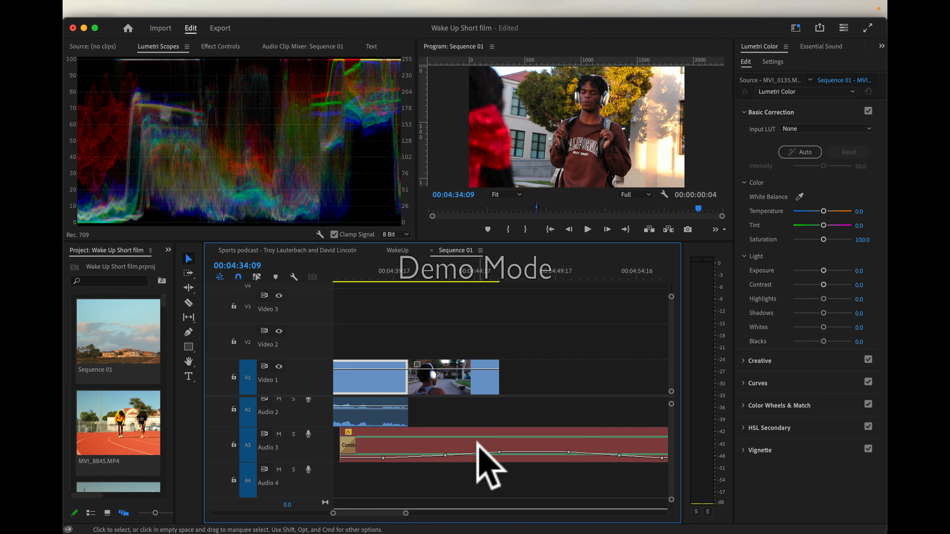
pyautogui.click(445, 455)
pyautogui.press('BackSpace')
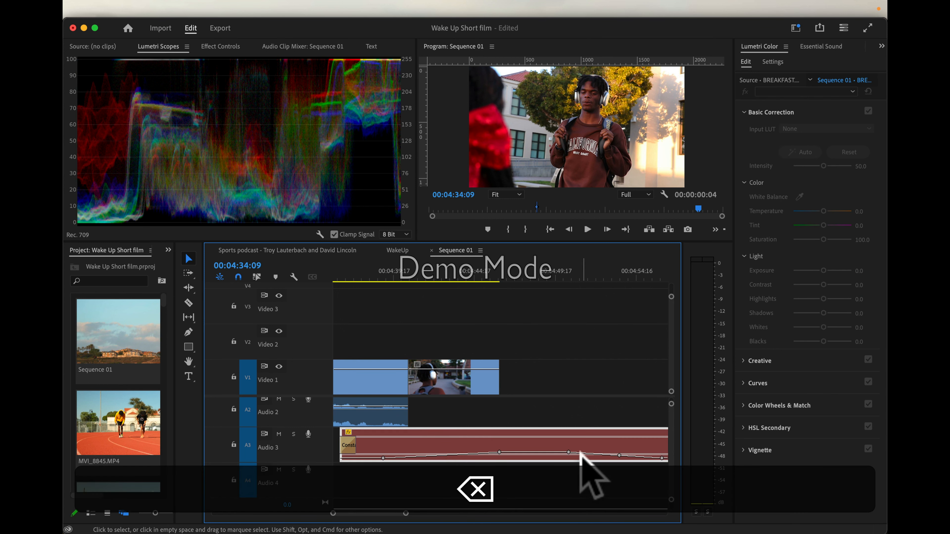
pyautogui.click(618, 454)
pyautogui.press('BackSpace')
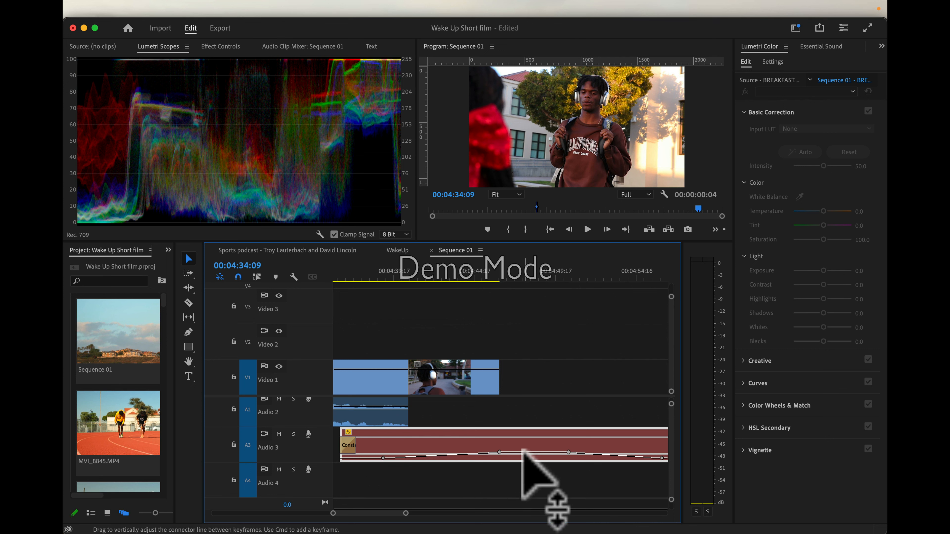
# Convert the two middle volume keyframes on the Audio 3 music clip to Bezier and adjust their handles into a smooth curve
pyautogui.click(499, 452)
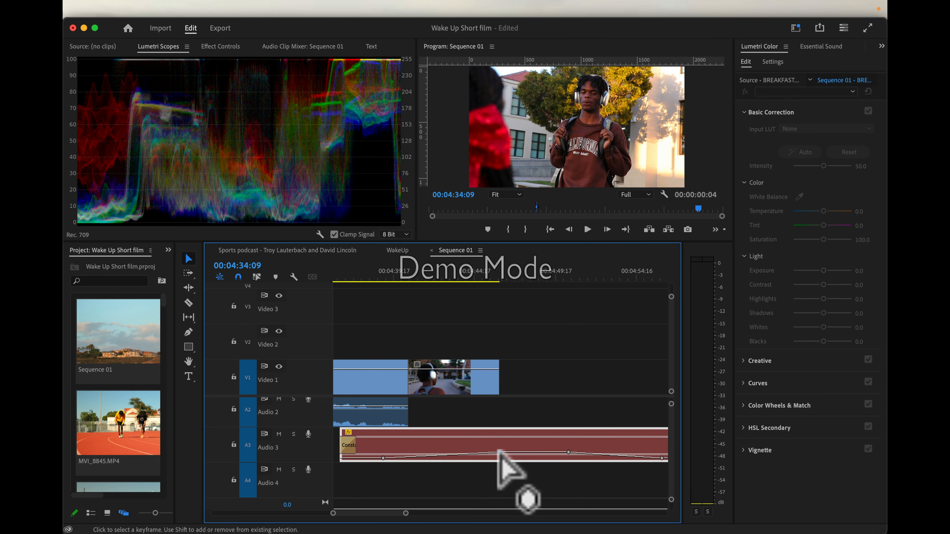
pyautogui.keyDown('super'); pyautogui.click(499, 453); pyautogui.keyUp('super')
pyautogui.moveTo(499, 453); pyautogui.dragTo(480, 455)
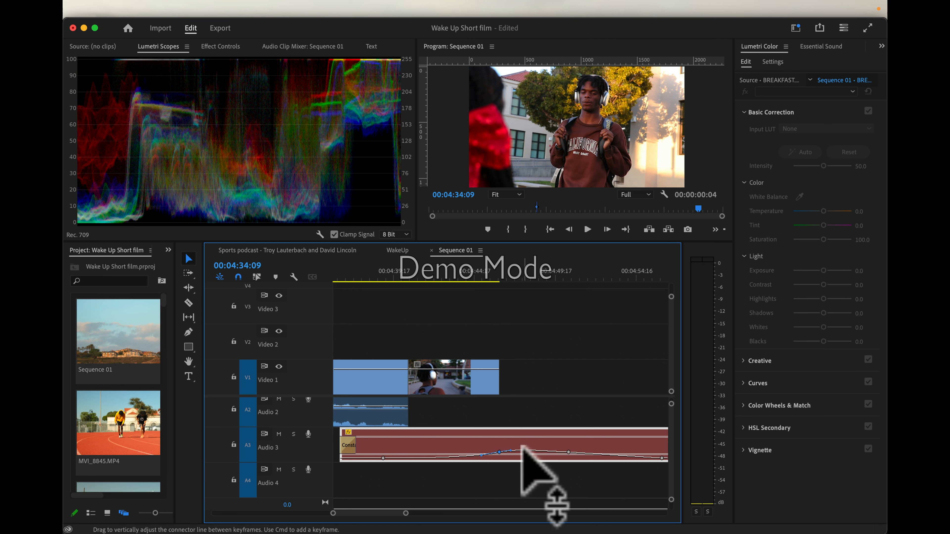
pyautogui.keyDown('super'); pyautogui.click(568, 452); pyautogui.keyUp('super')
pyautogui.moveTo(559, 451)
pyautogui.mouseDown()
pyautogui.moveTo(546, 445)
pyautogui.moveTo(556, 449)
pyautogui.mouseUp()
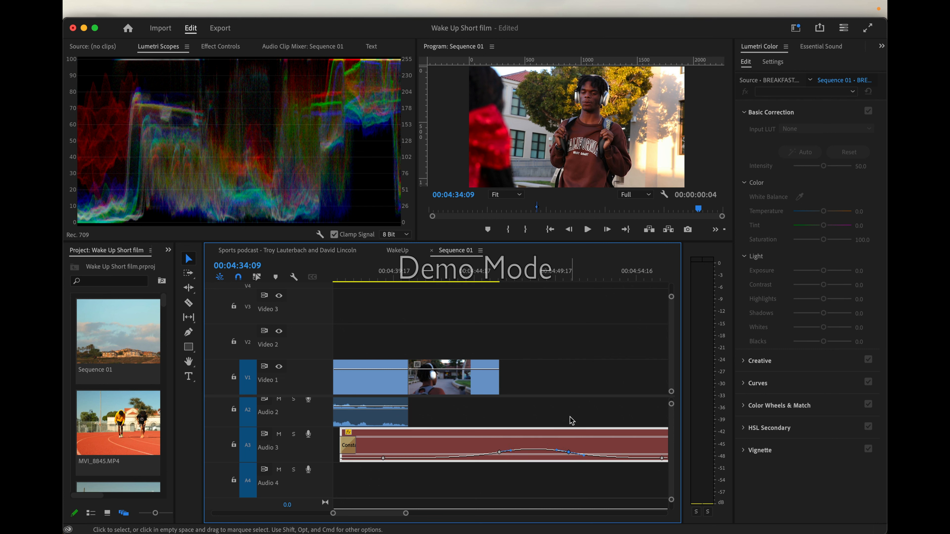